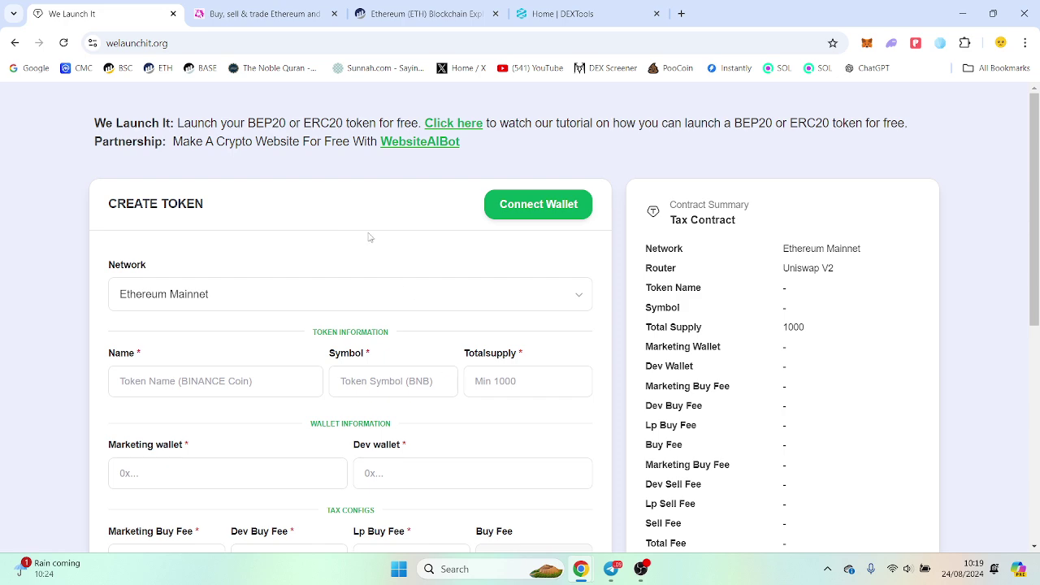
Connect MetaMask to We Launch It and switch the token network to Ethereum Mainnet
left_click(557, 211)
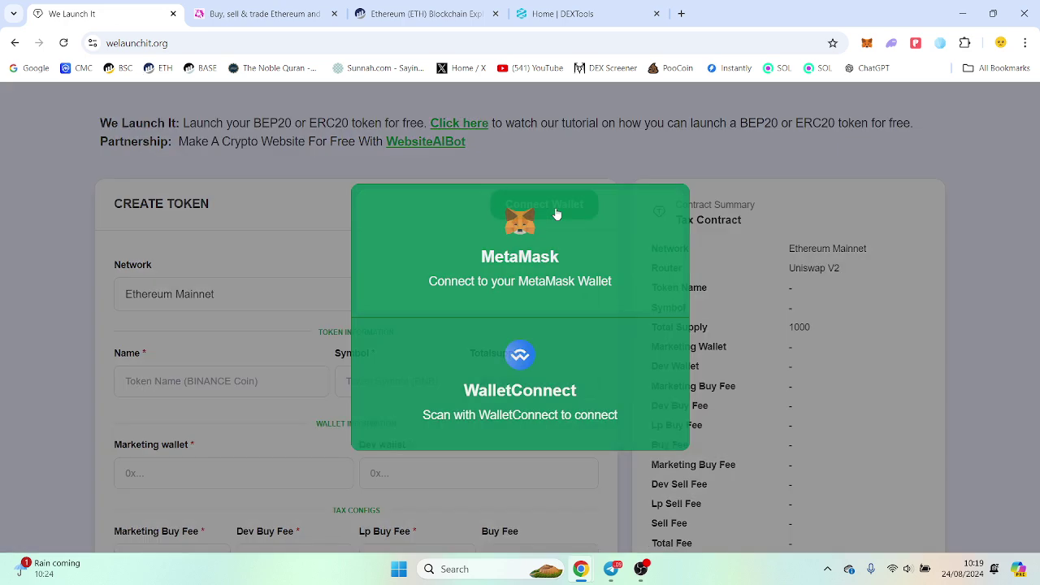
left_click(536, 244)
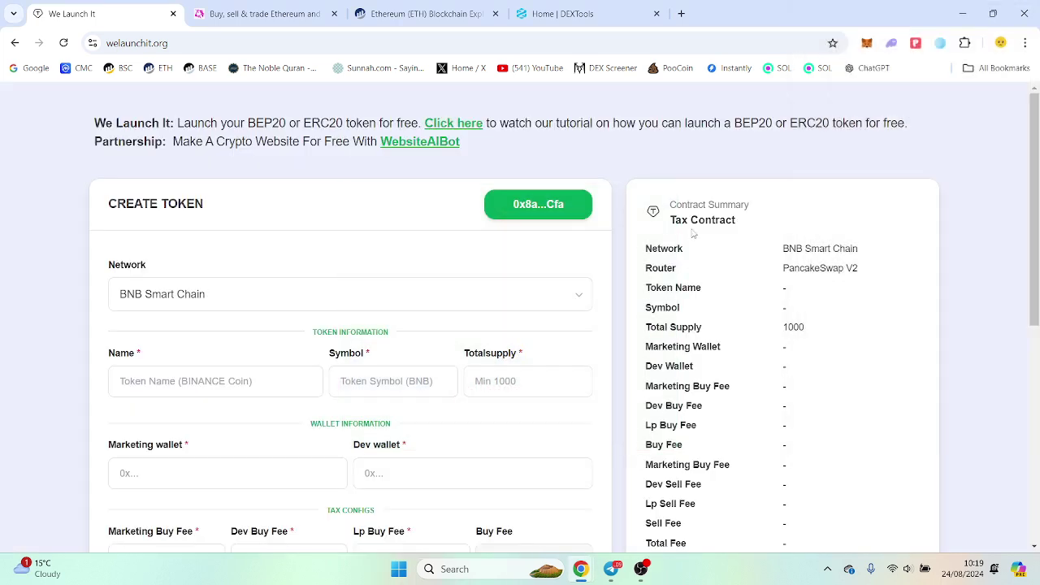
scroll(695, 233, "down", 1)
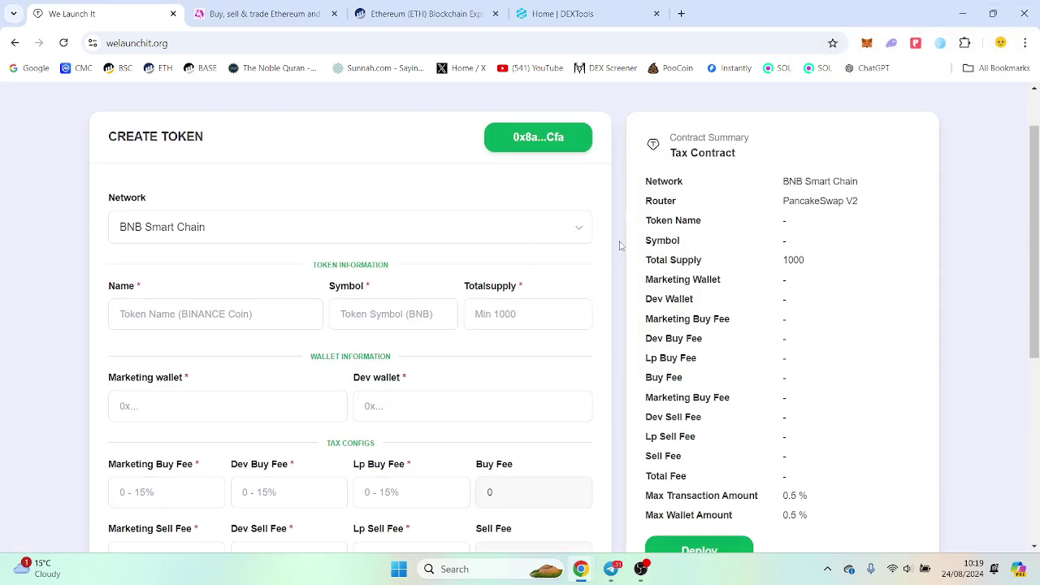
left_click(440, 237)
left_click(273, 252)
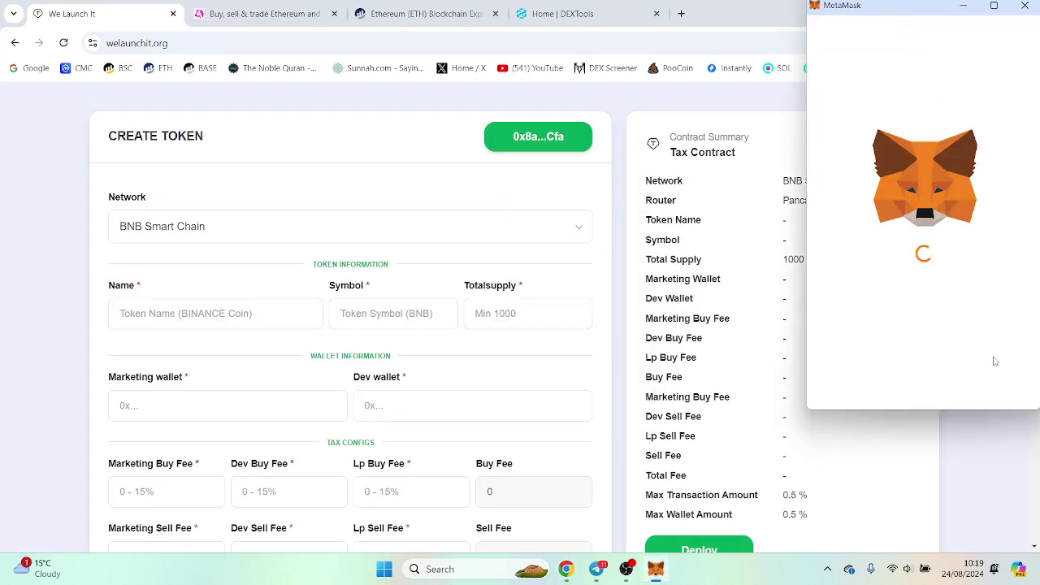
left_click(994, 382)
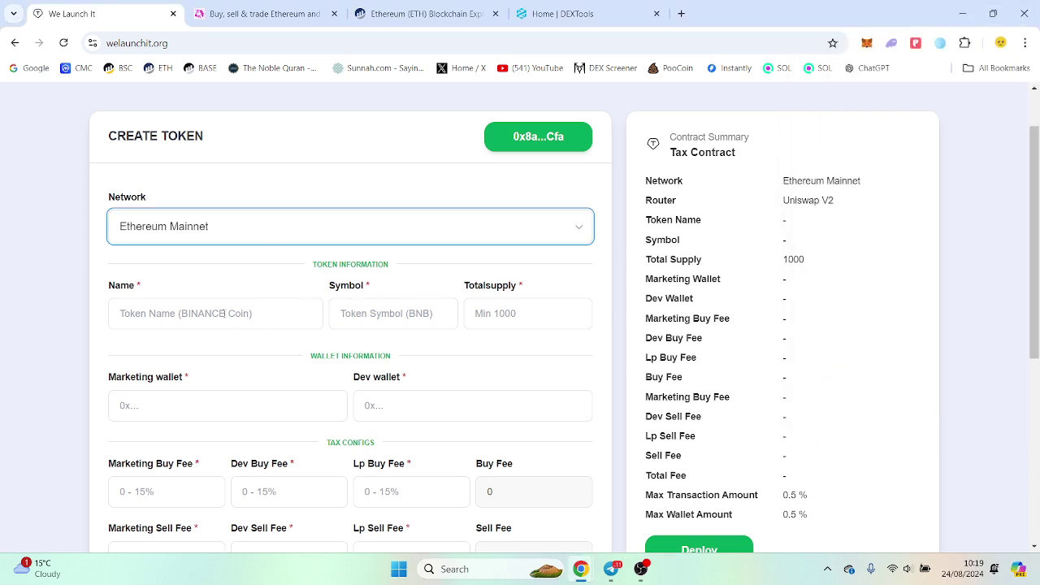
Name the token Fishy with symbol fish and a total supply of 100000
left_click(224, 313)
type("Fish")
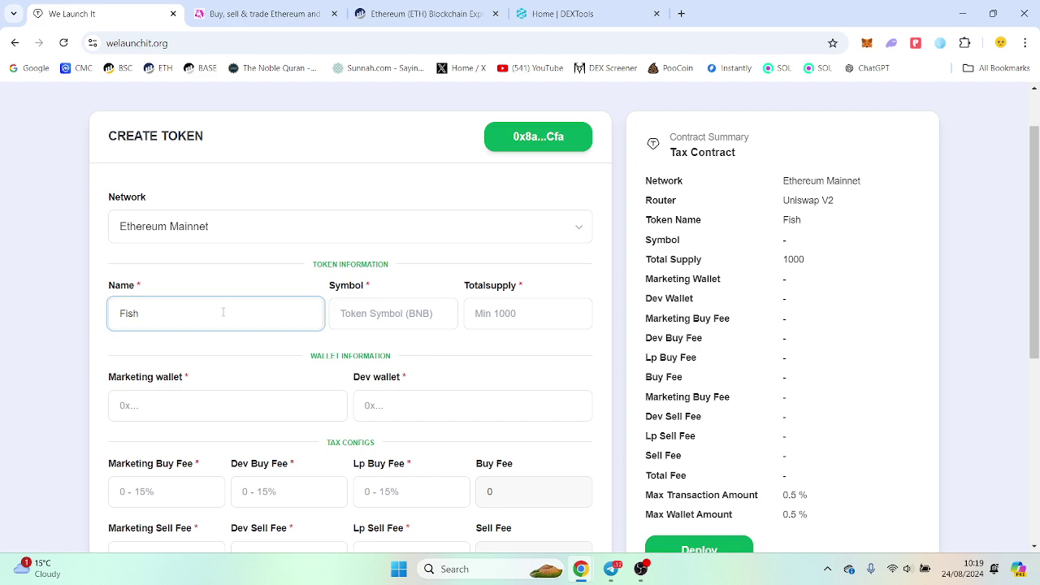
type("y")
key("Tab")
type("fish")
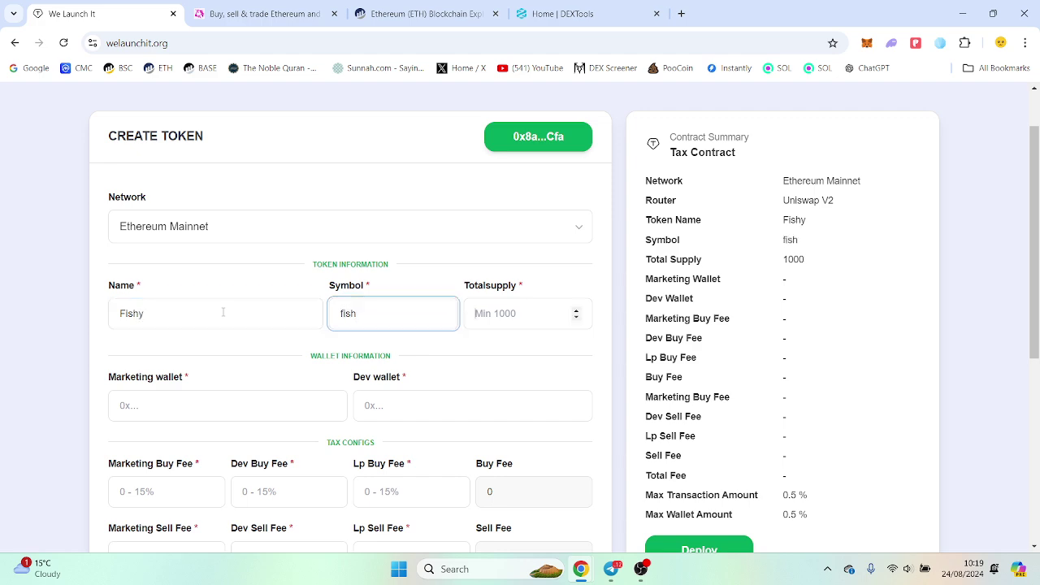
key("Tab")
type("100000")
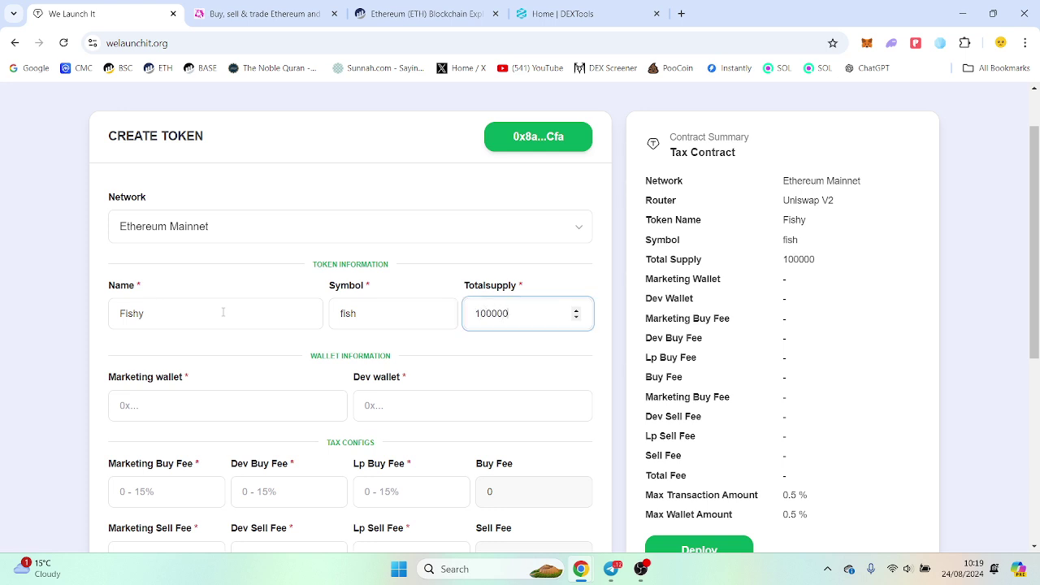
Copy the MetaMask wallet address and paste it as the marketing wallet
left_click(865, 45)
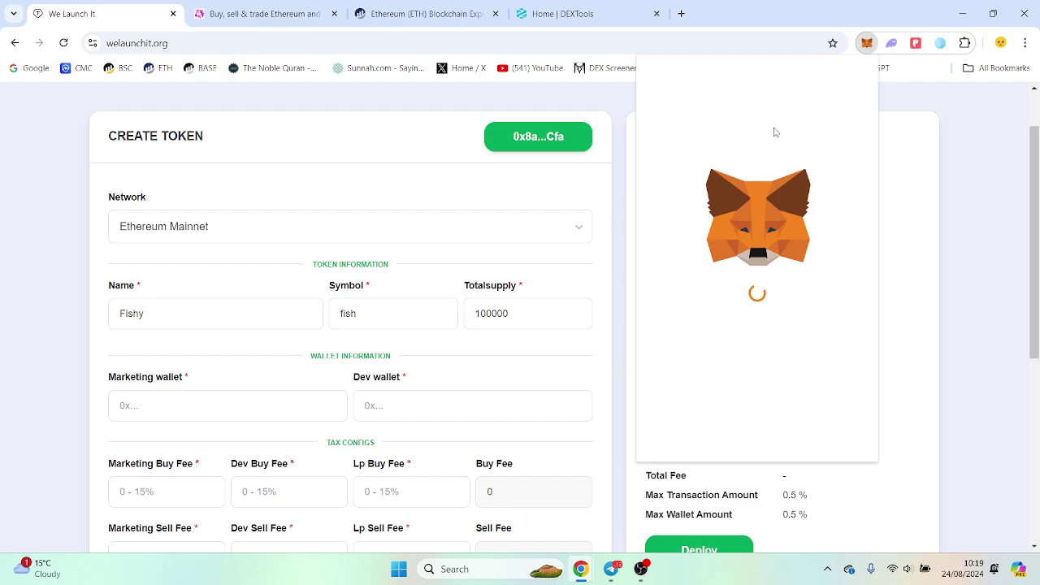
left_click(789, 91)
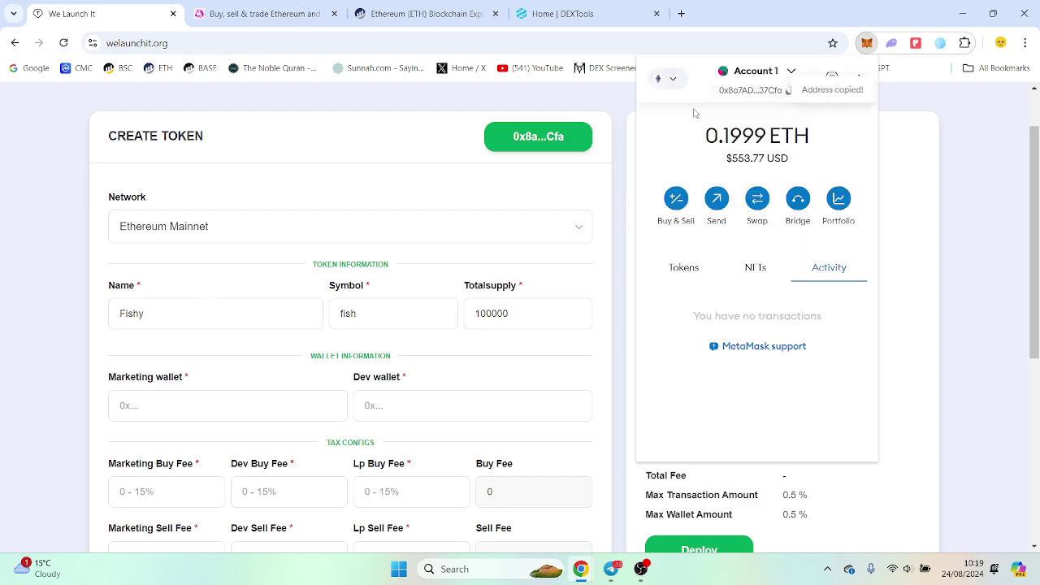
left_click(227, 414)
key("ctrl+v")
left_click(480, 417)
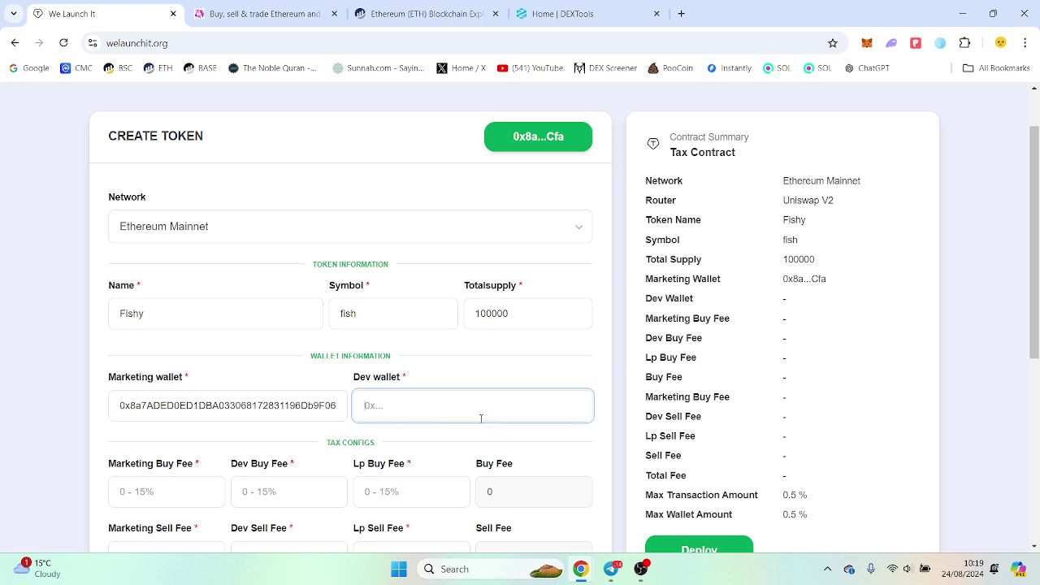
Paste the same address as dev wallet and set buy fees to 1 marketing, 1 dev, 0 LP
key("ctrl+v")
scroll(524, 364, "down", 3)
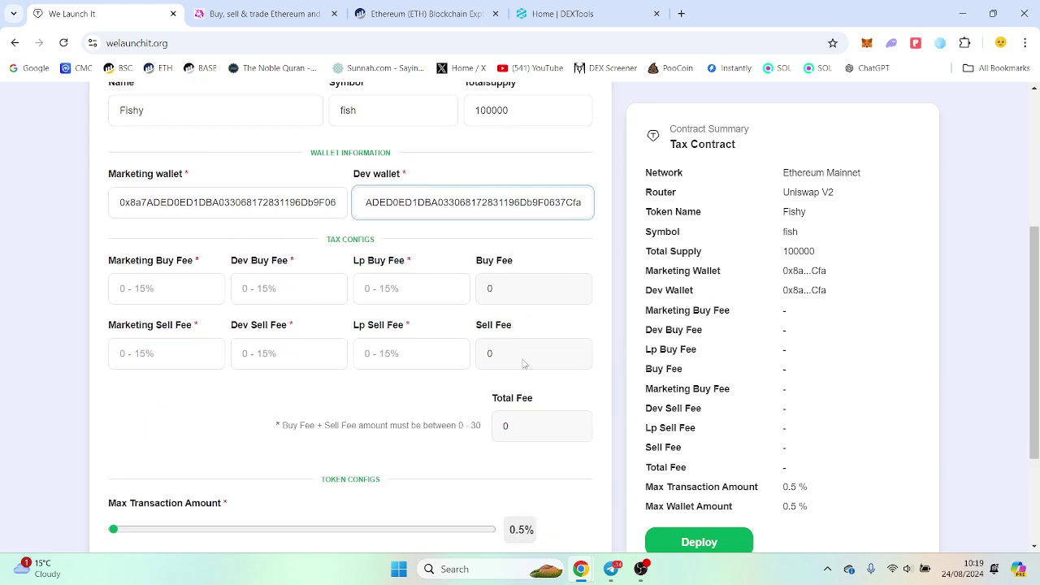
left_click(160, 285)
left_click(269, 290)
type("1")
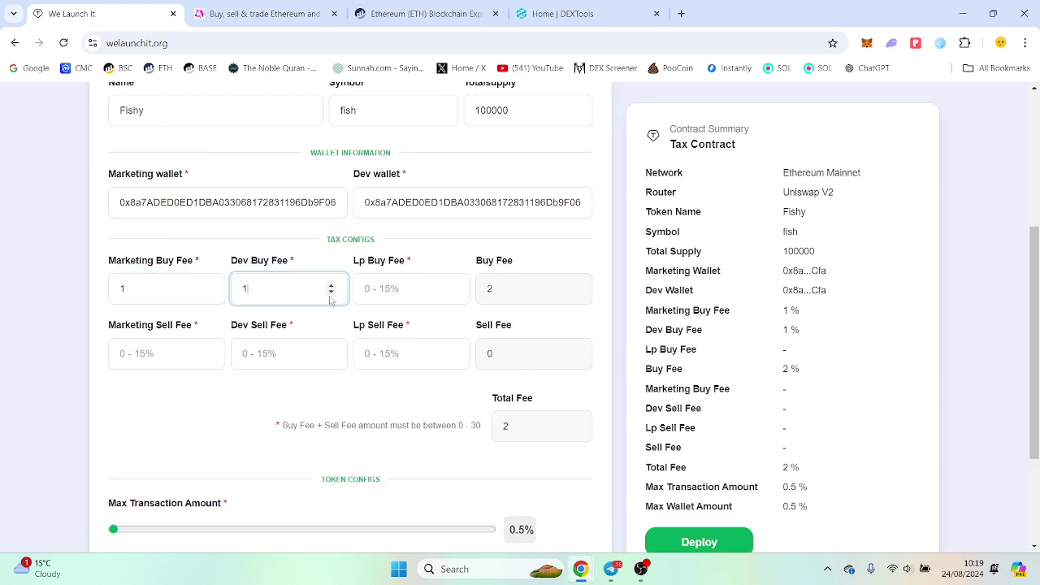
left_click(399, 290)
Set sell fees to 1 marketing, 1 dev, 0 LP
left_click(164, 366)
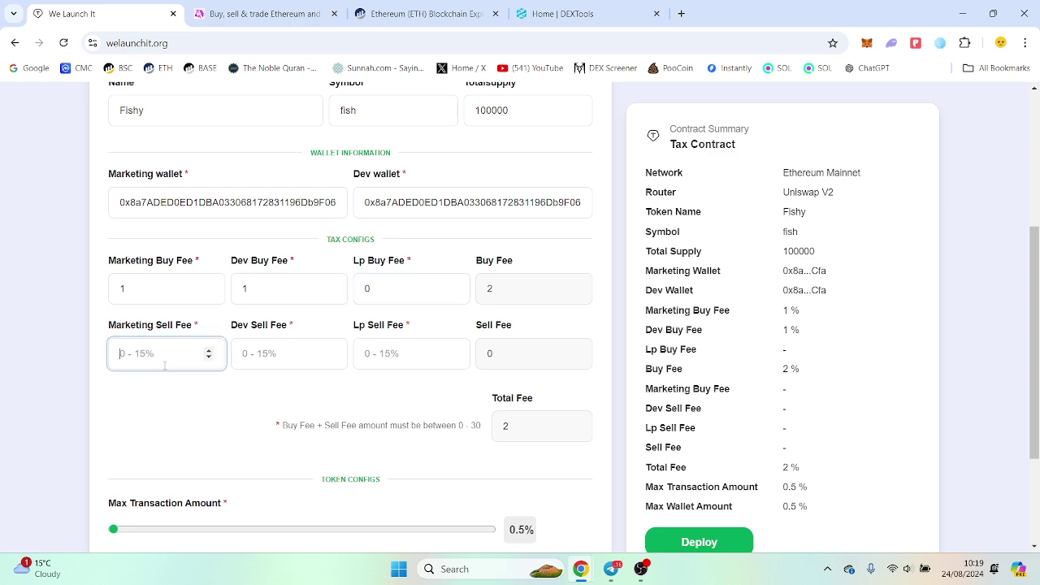
left_click(292, 348)
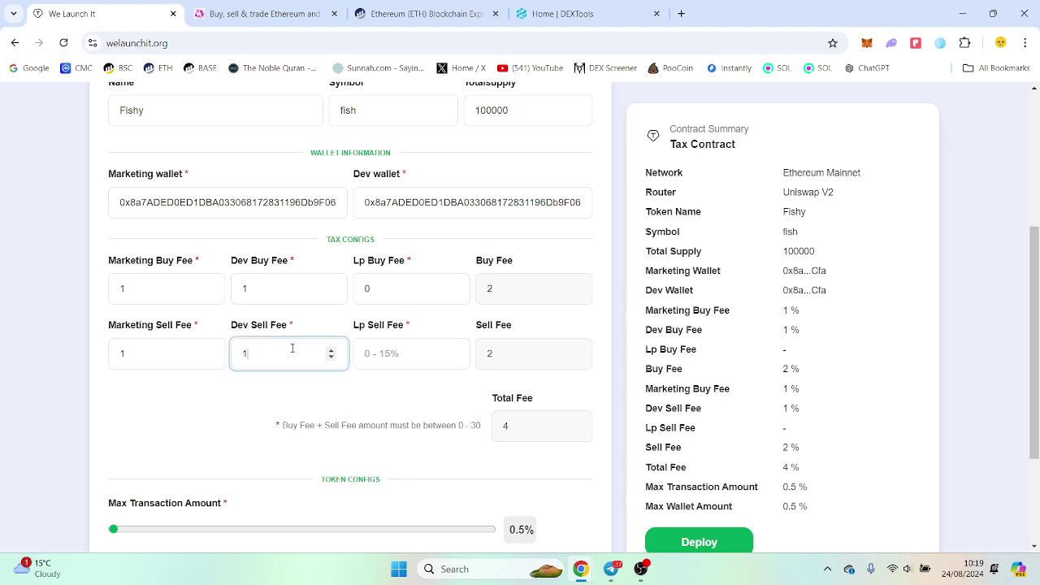
left_click(367, 353)
type("0")
Raise the max transaction and max wallet limits to 100%
scroll(381, 380, "down", 2)
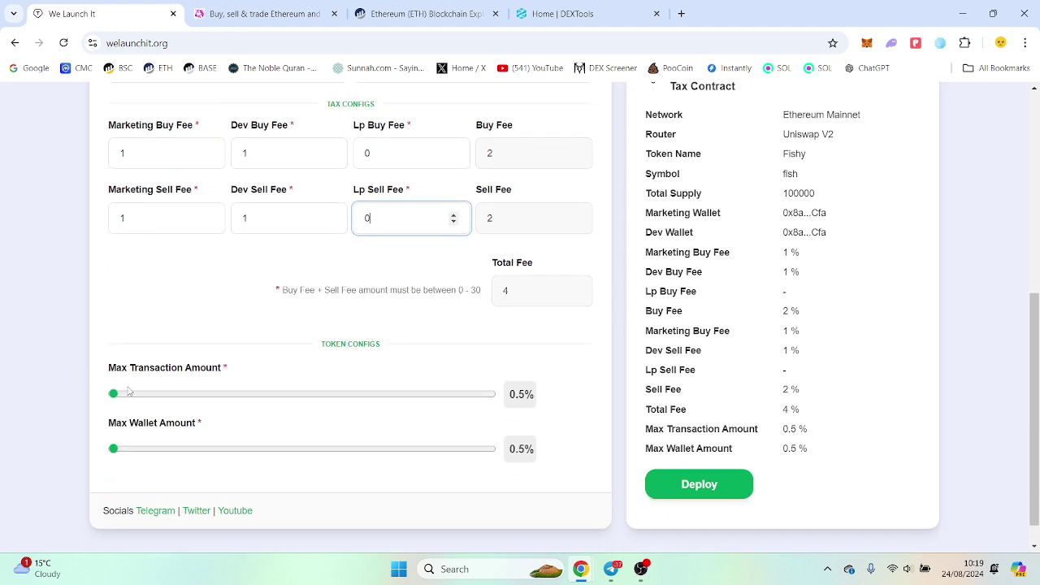
left_click_drag(113, 394, 573, 377)
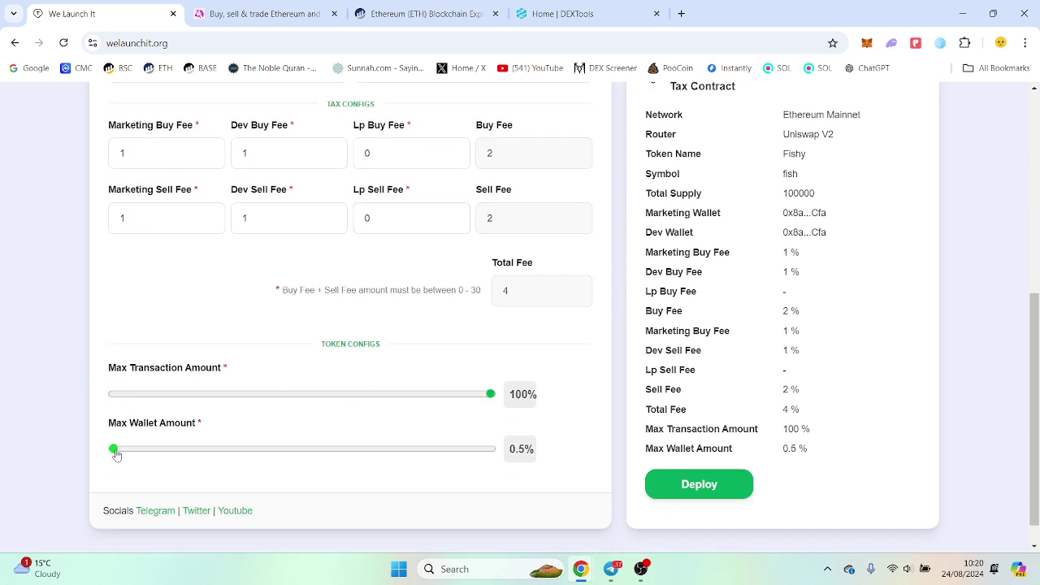
left_click_drag(114, 450, 515, 445)
Deploy the Fishy token, confirming in MetaMask with the Market gas fee
left_click(705, 481)
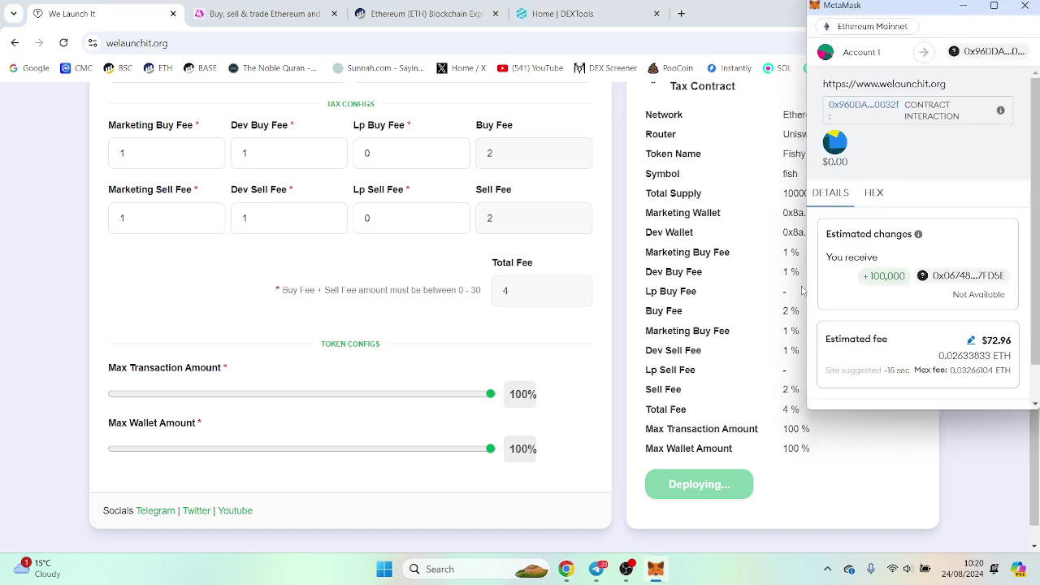
scroll(959, 282, "down", 1)
left_click(971, 300)
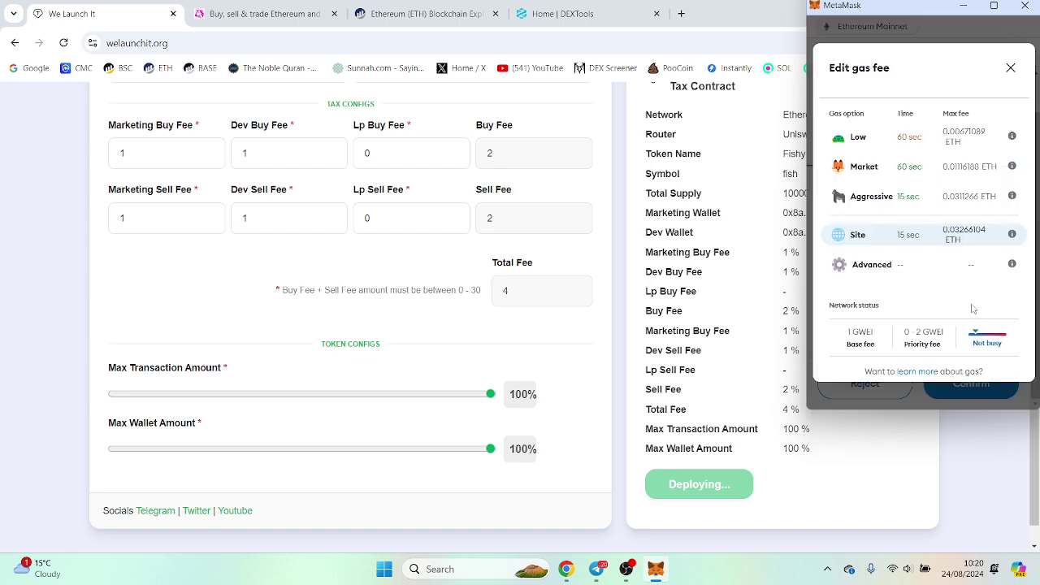
left_click(934, 167)
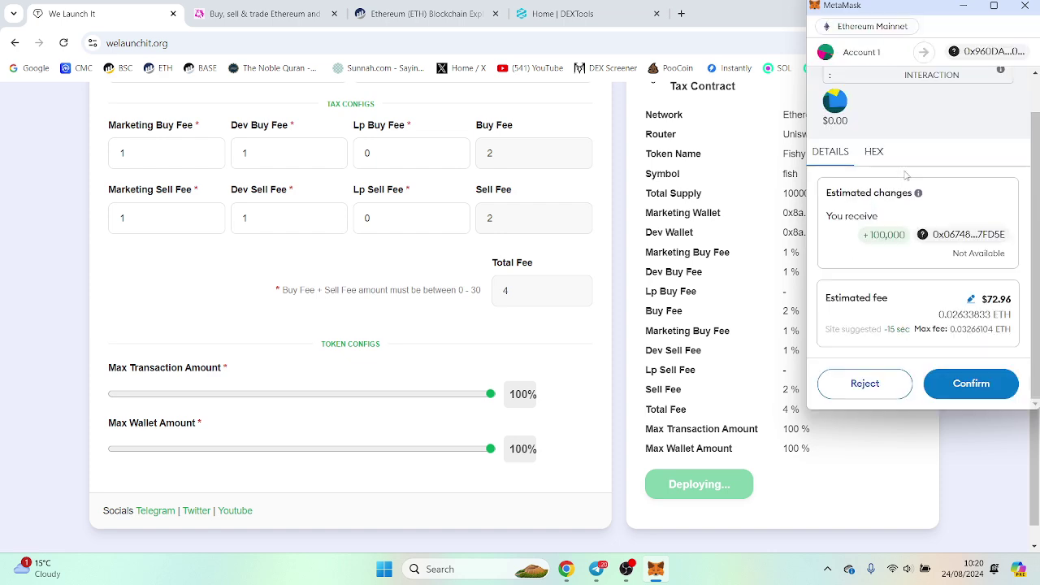
left_click(984, 384)
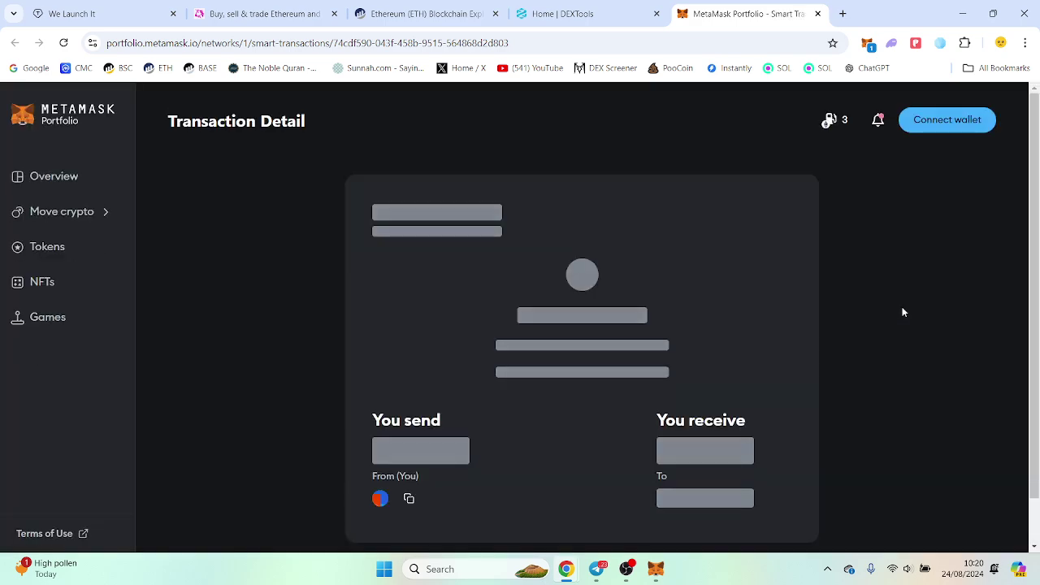
Review the deployment transaction details crediting 100000 fish
scroll(796, 282, "down", 3)
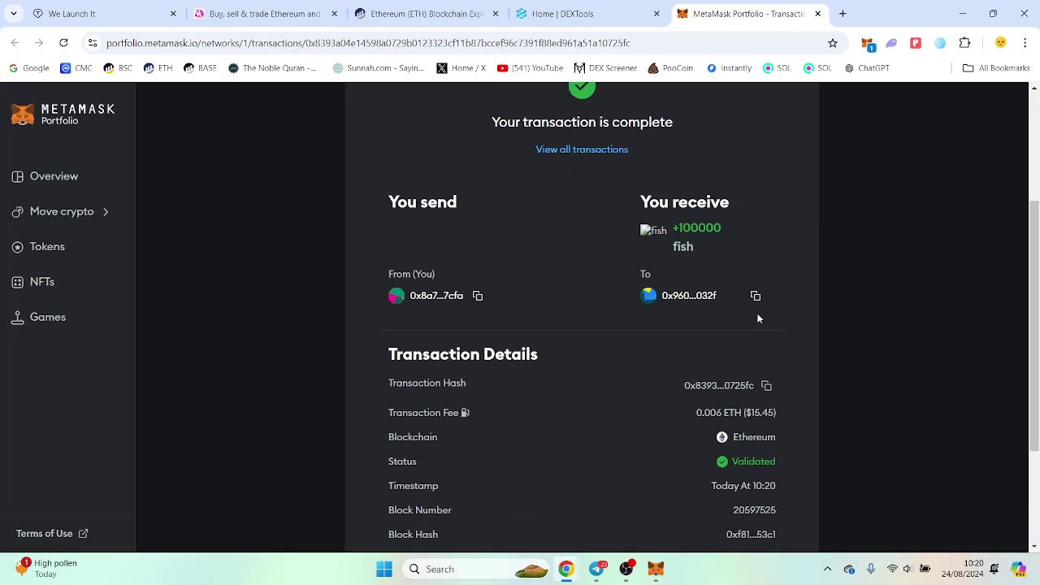
scroll(746, 386, "down", 2)
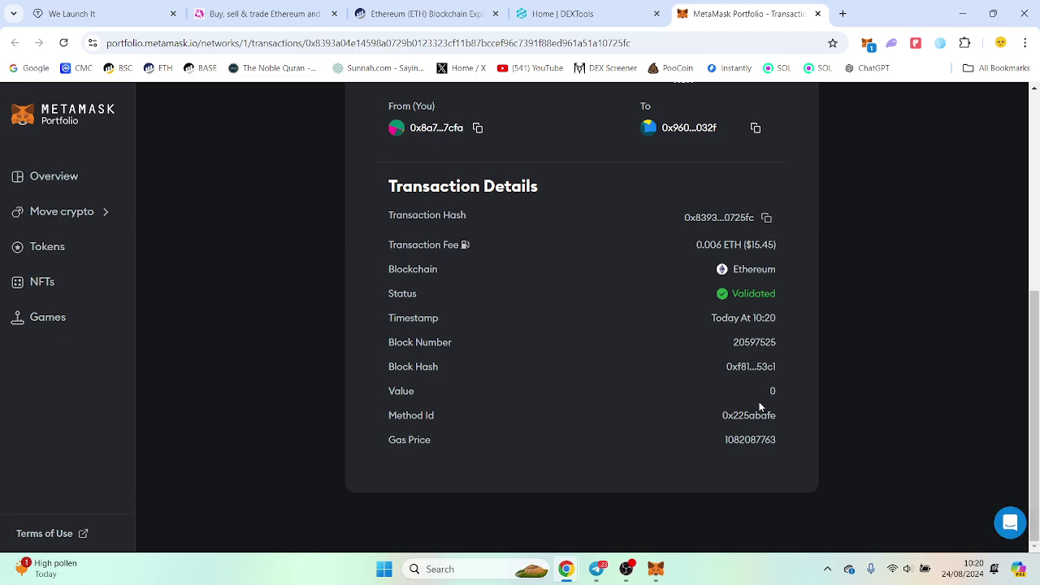
scroll(759, 406, "up", 2)
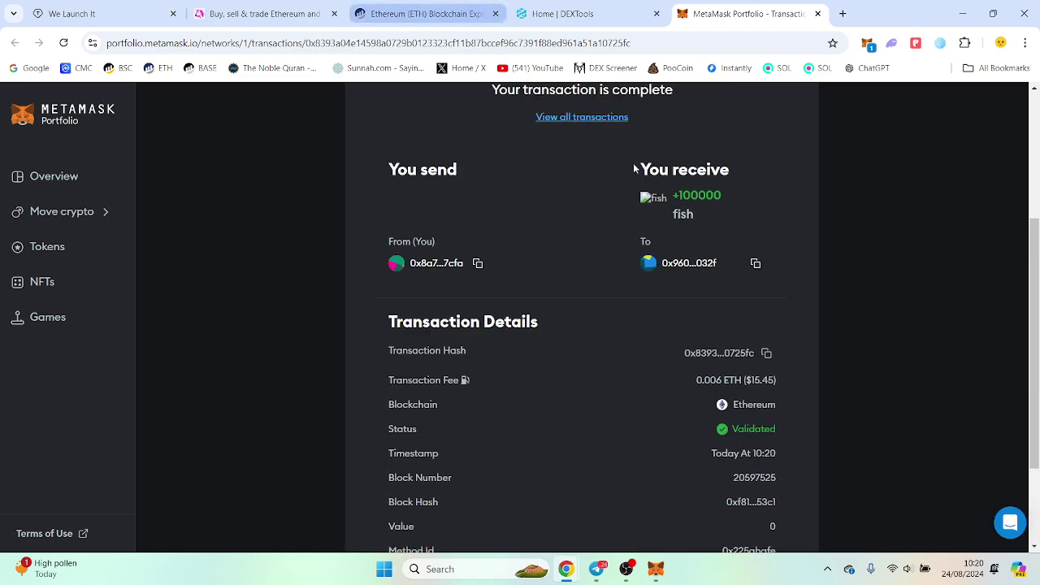
scroll(634, 168, "up", 3)
Dismiss the completion notice, copy the wallet address in MetaMask, and go to Etherscan
left_click(867, 43)
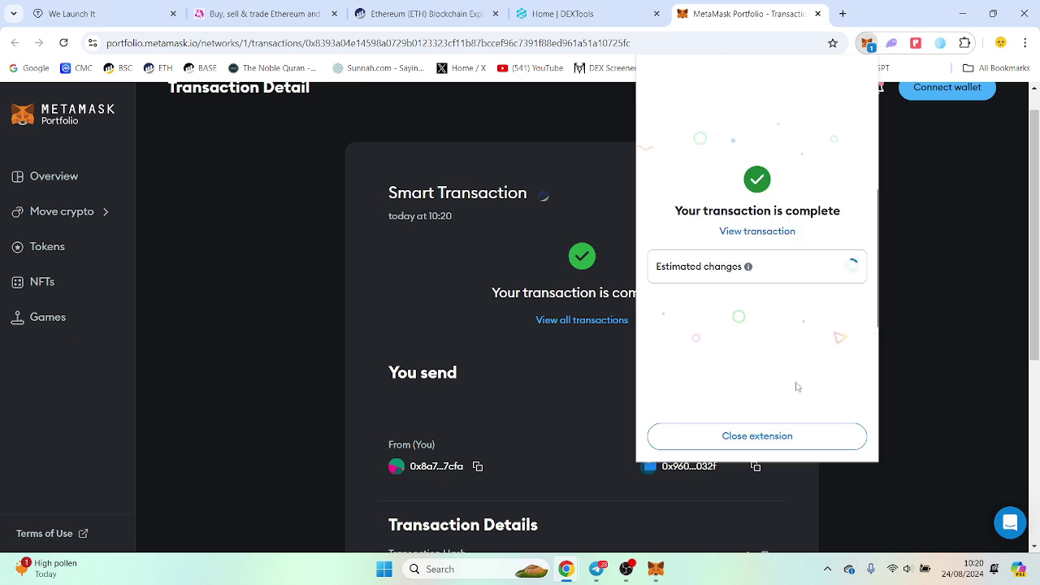
left_click(757, 436)
left_click(789, 90)
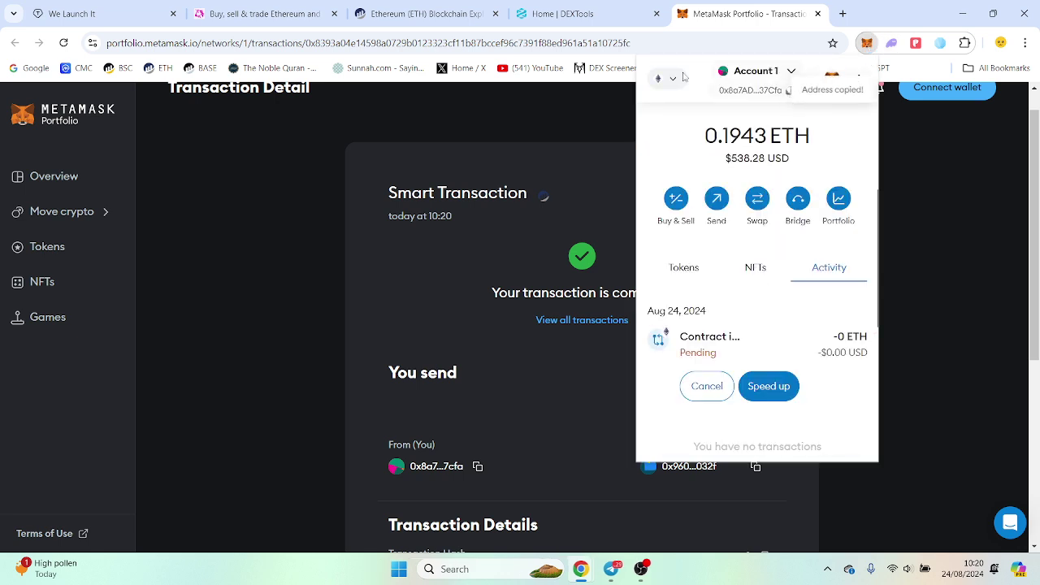
left_click(422, 14)
Look up the wallet address on Etherscan and open the Deploy Token transaction's details
left_click(495, 227)
key("ctrl+v")
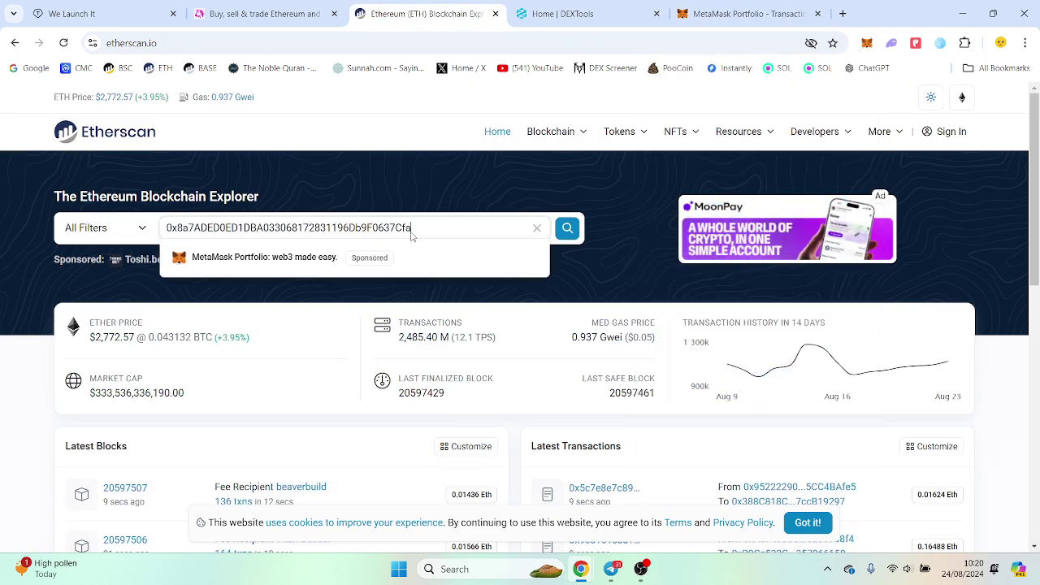
key("Return")
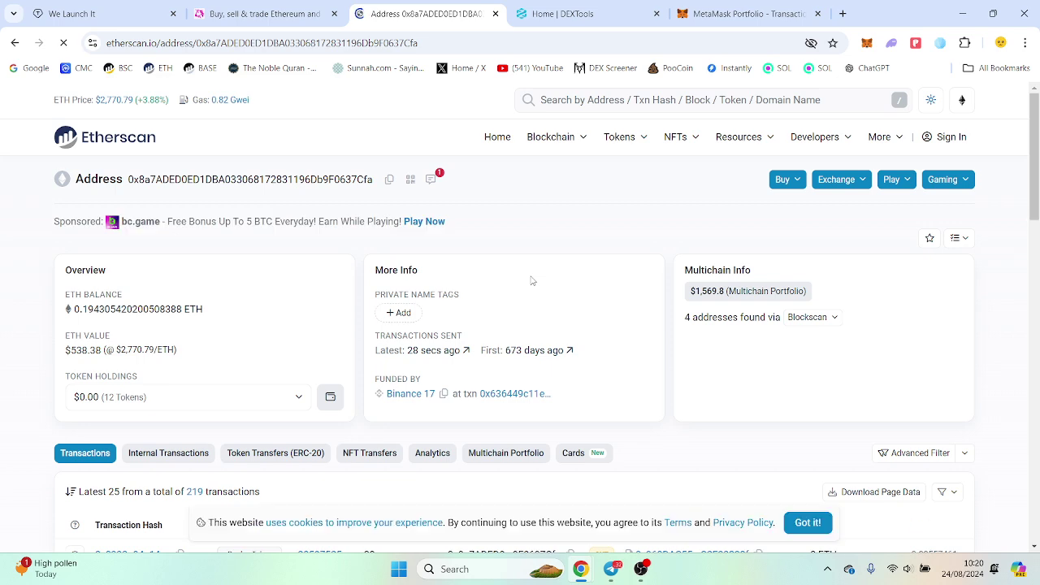
scroll(529, 278, "down", 3)
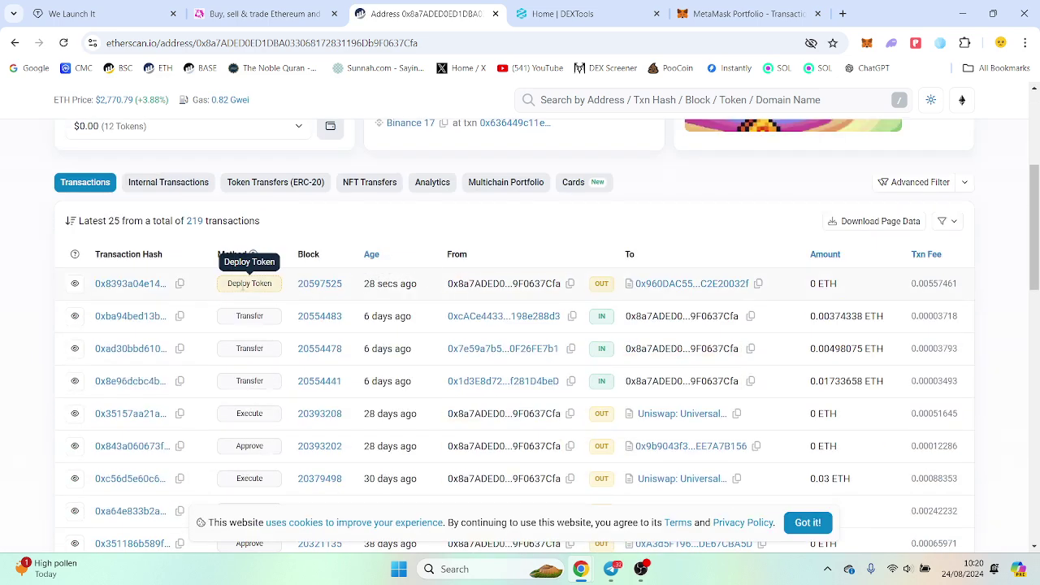
left_click(118, 283)
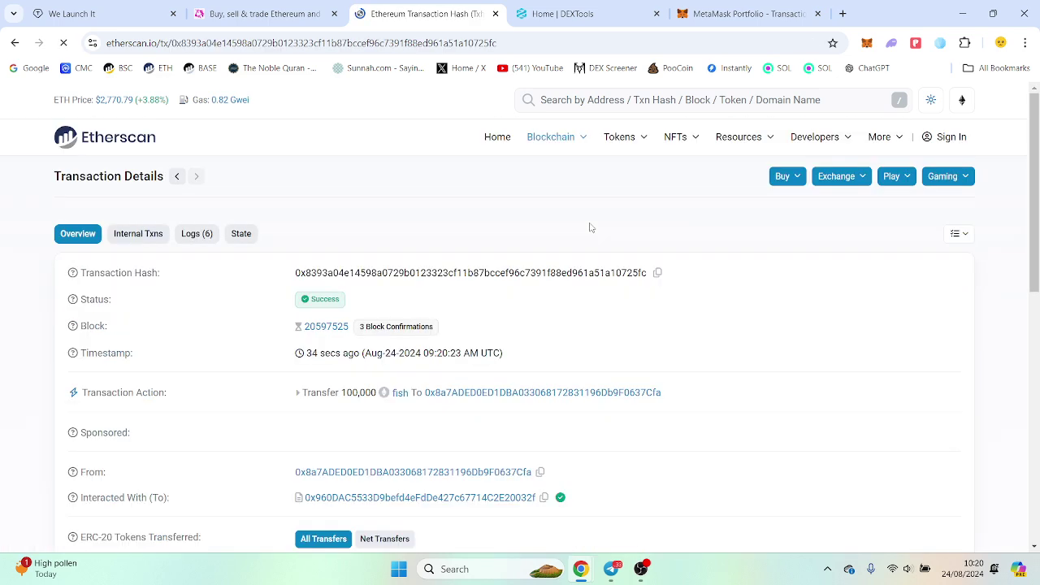
scroll(588, 227, "down", 6)
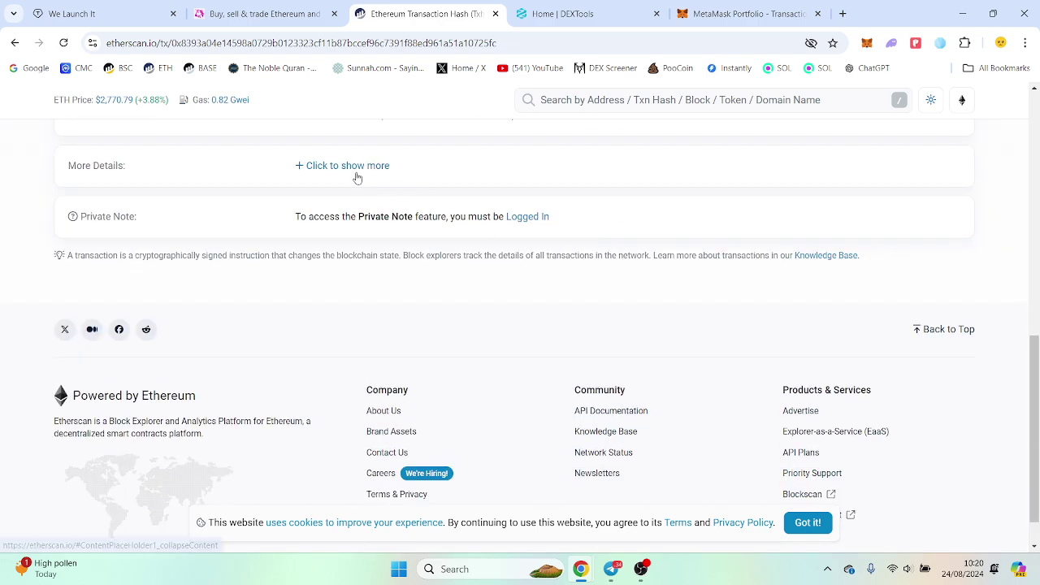
left_click(385, 174)
scroll(656, 282, "up", 3)
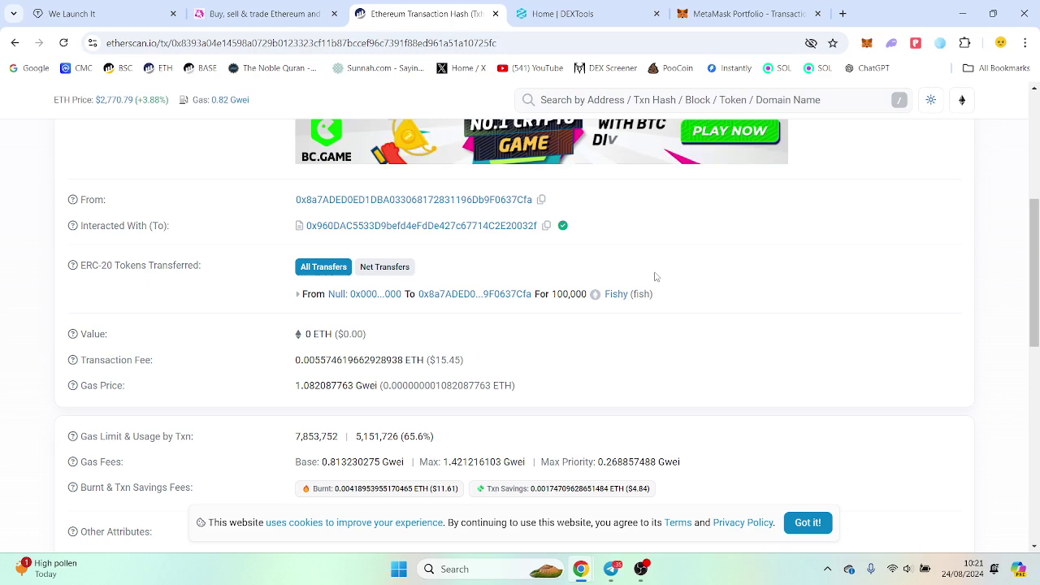
Open the Fishy token tracker page and copy its contract address
left_click(615, 294)
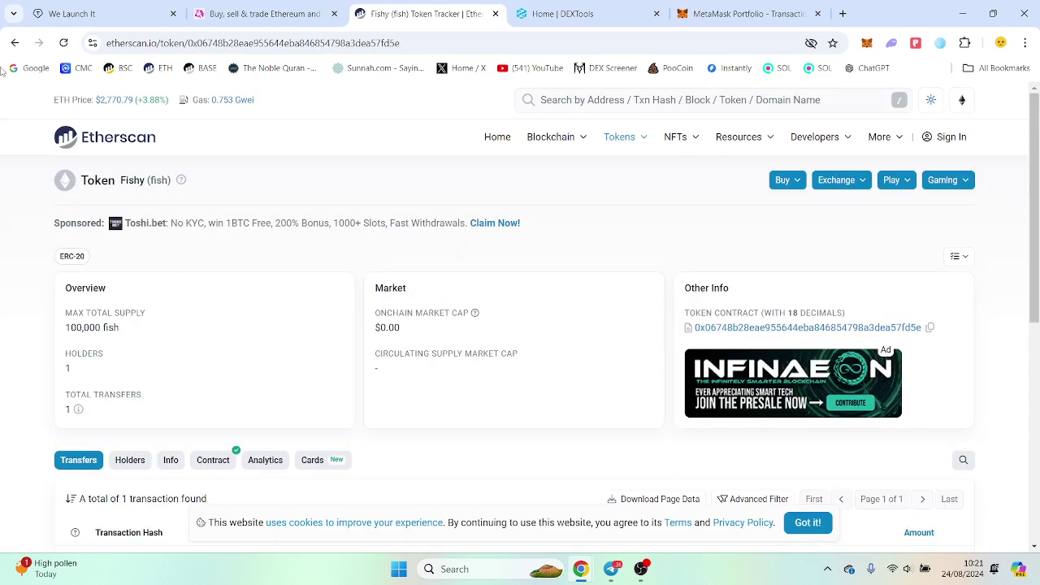
left_click(15, 42)
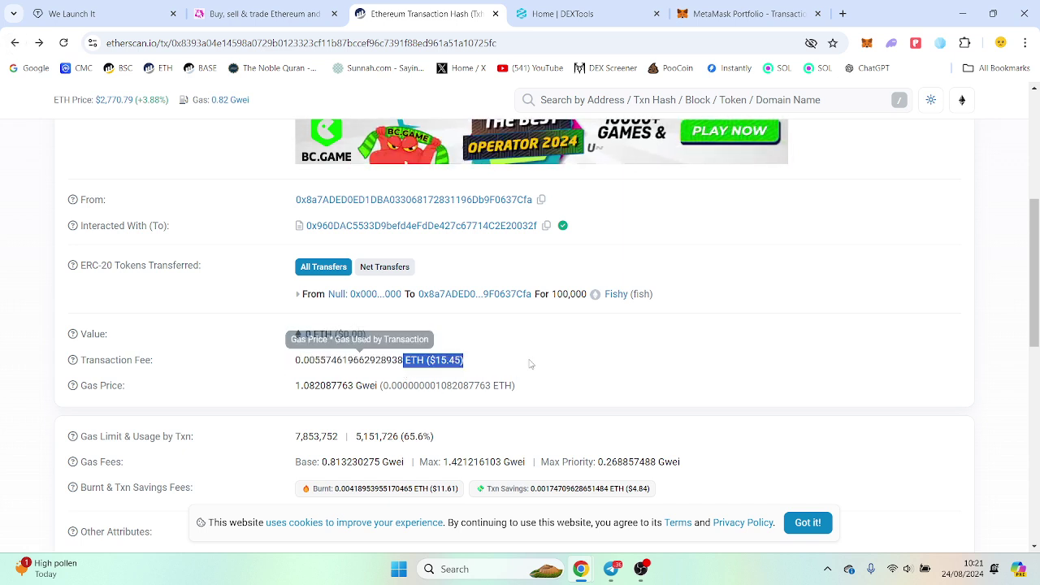
left_click(617, 294)
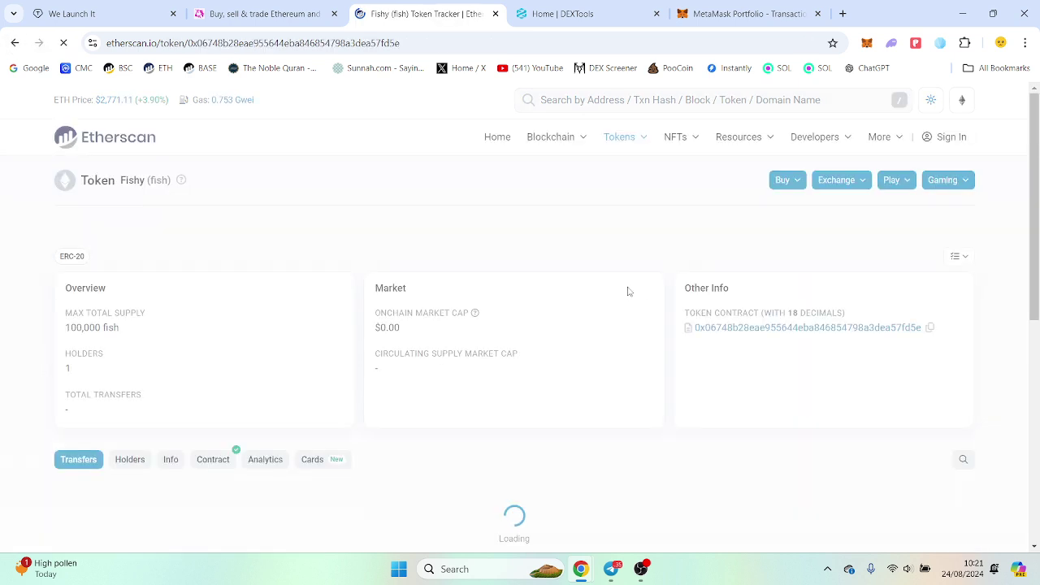
left_click(930, 328)
Search the contract address on DEXTools and open the fish/WETH pair
left_click(561, 13)
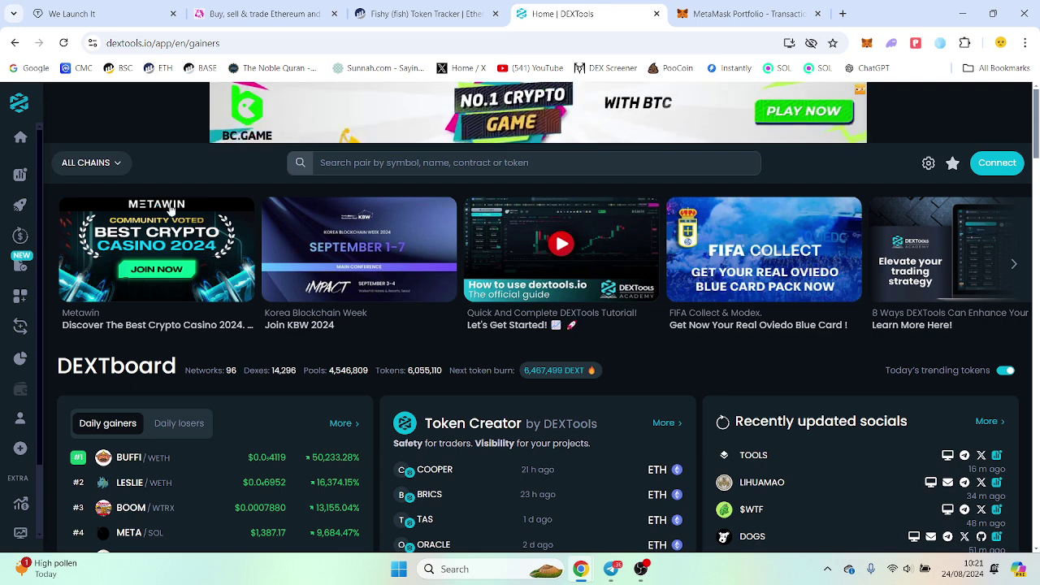
left_click(396, 162)
key("ctrl+v")
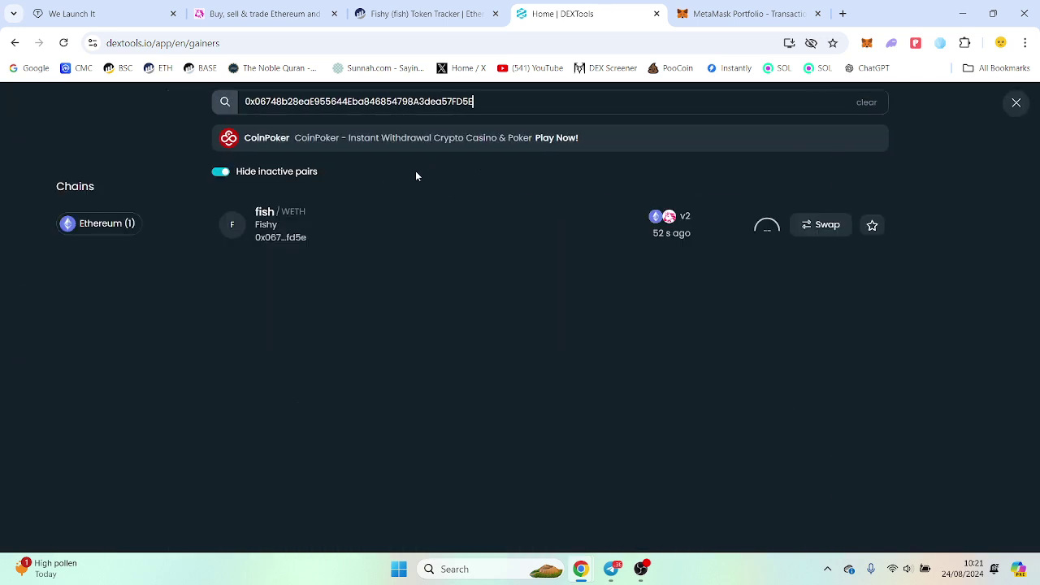
left_click(377, 222)
Show the Fishy contract's source code and Write Contract functions on Etherscan
left_click(423, 13)
scroll(228, 262, "down", 3)
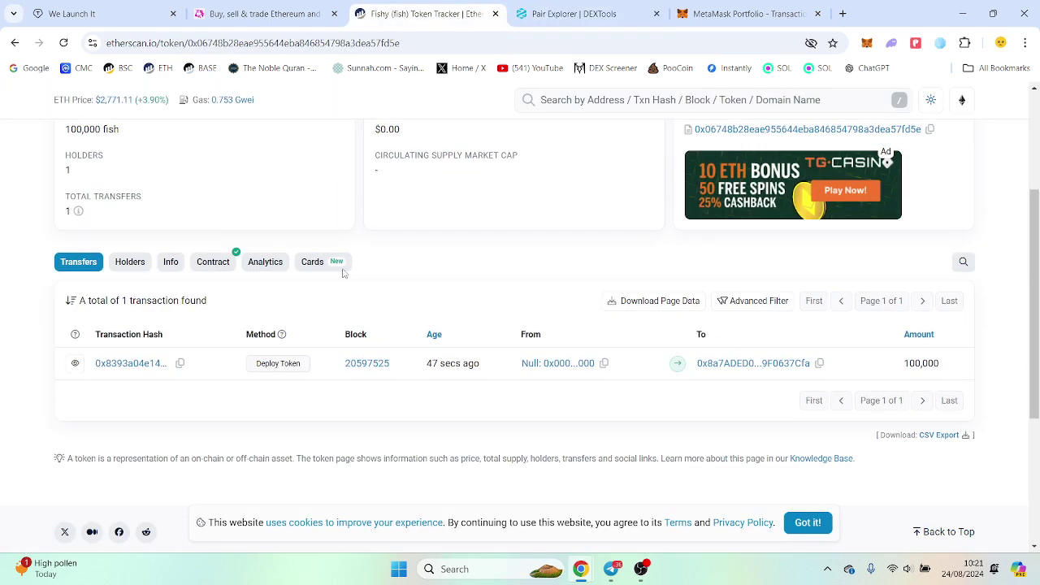
left_click(213, 257)
scroll(365, 214, "down", 2)
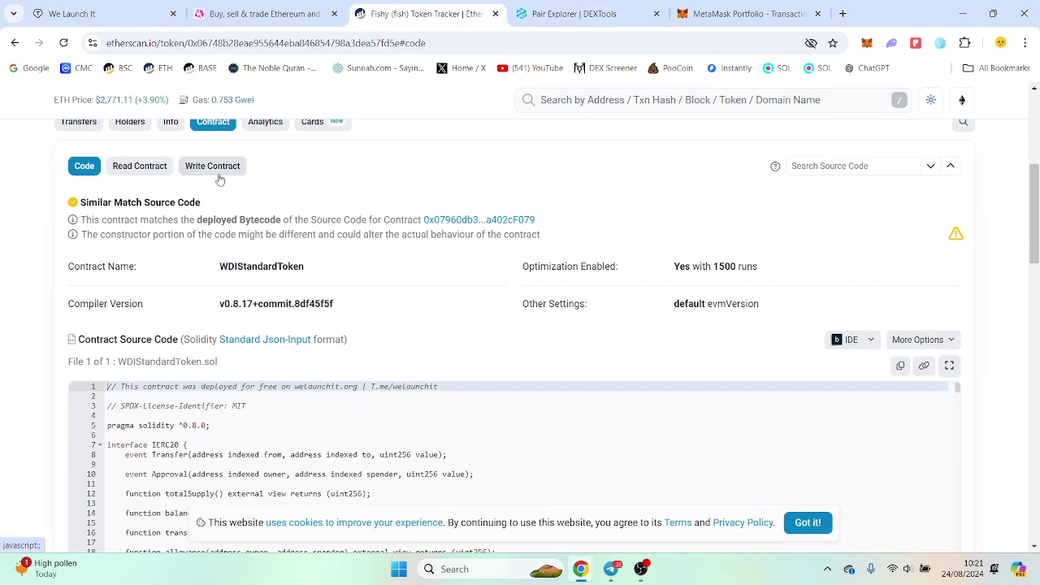
left_click(216, 169)
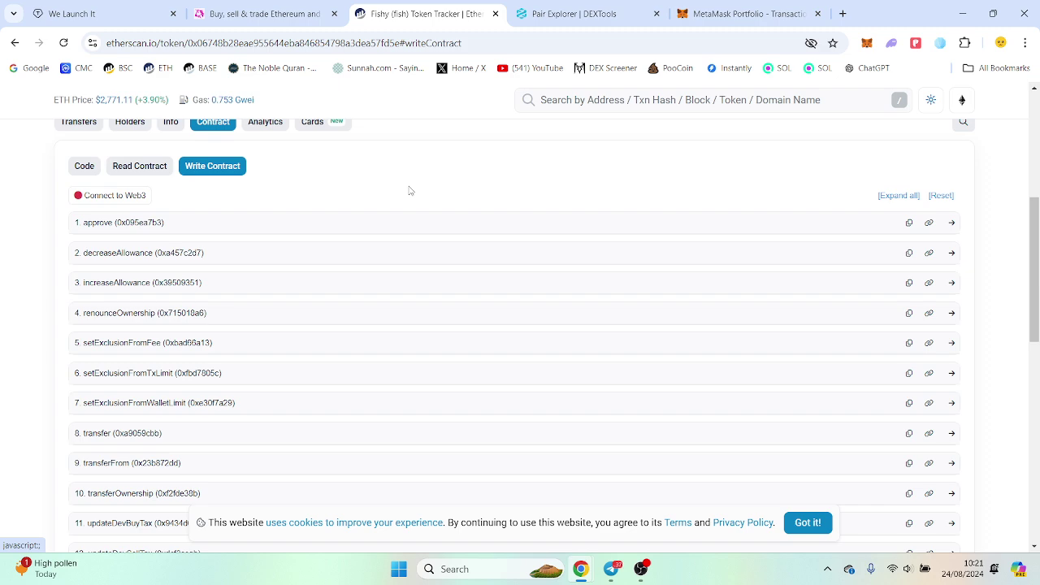
Open Uniswap's Add V2 liquidity page via Pool and V2 liquidity
scroll(411, 190, "up", 3)
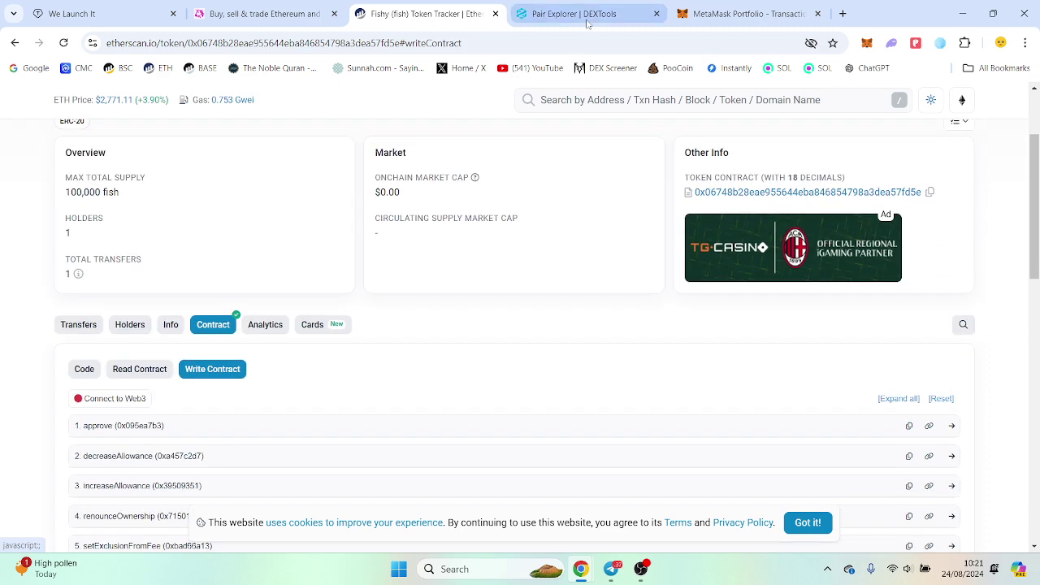
left_click(283, 5)
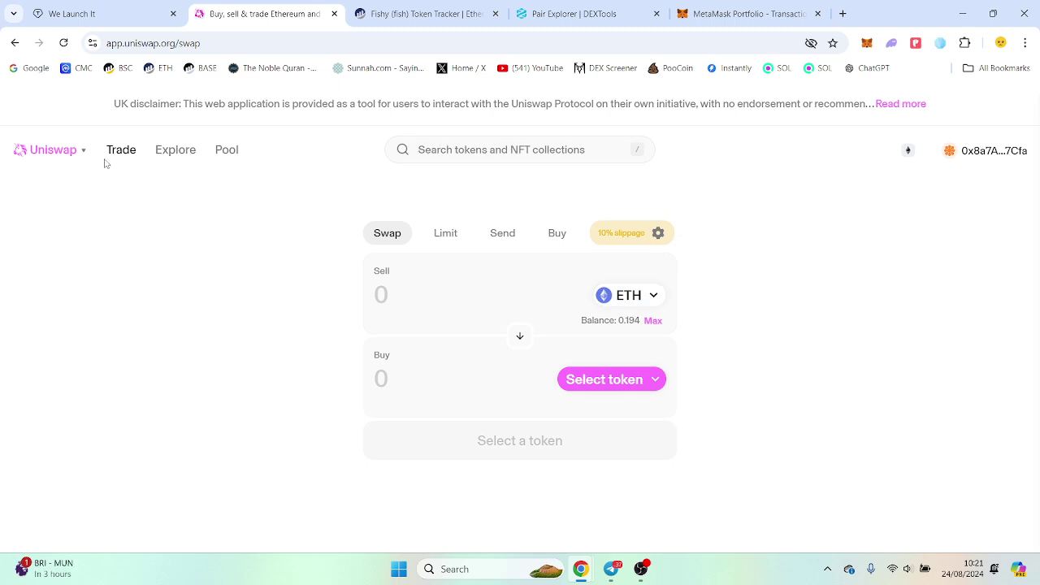
mouse_move(121, 158)
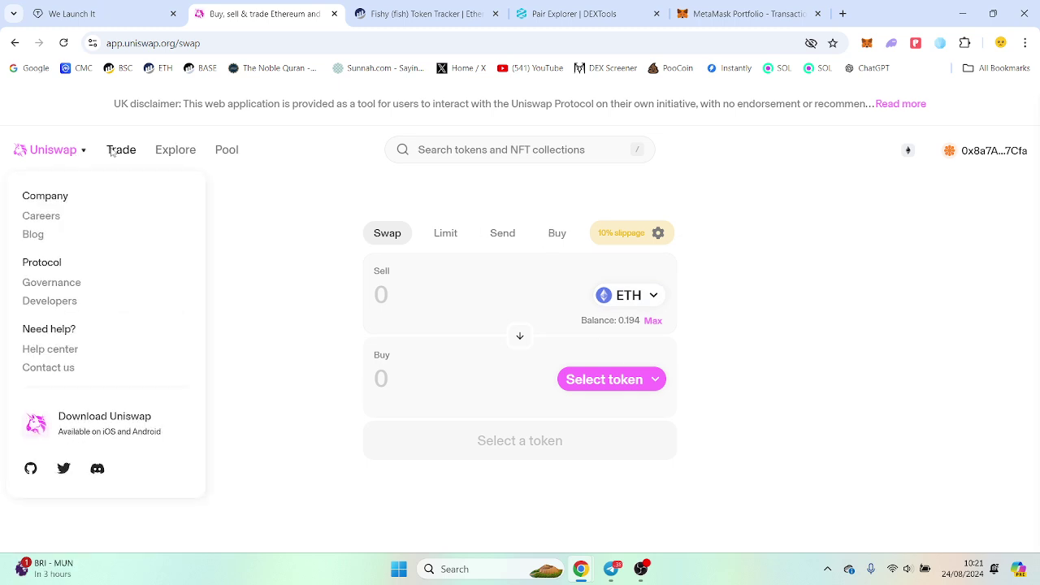
left_click(228, 151)
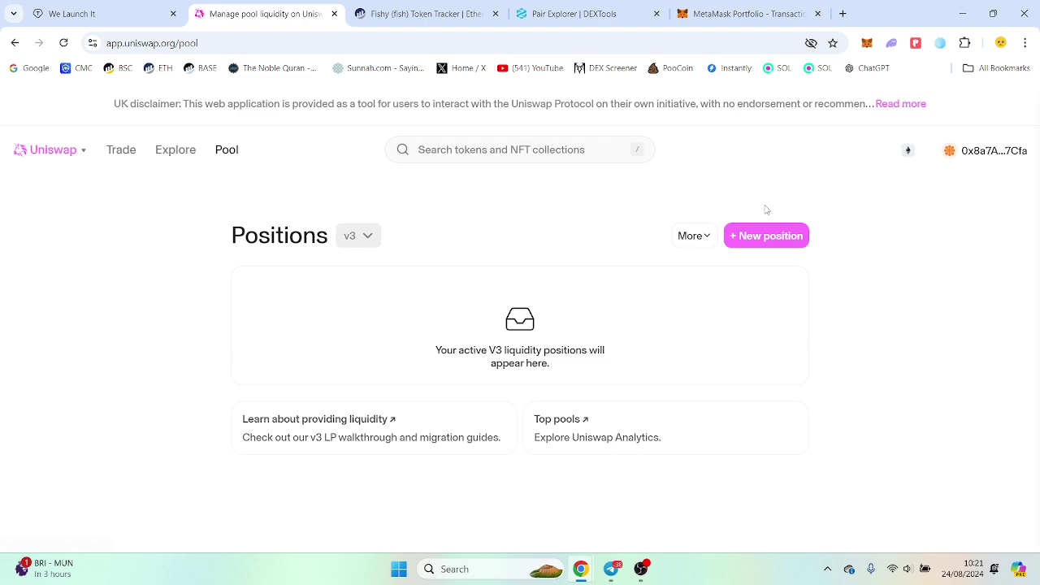
left_click(691, 235)
left_click(711, 307)
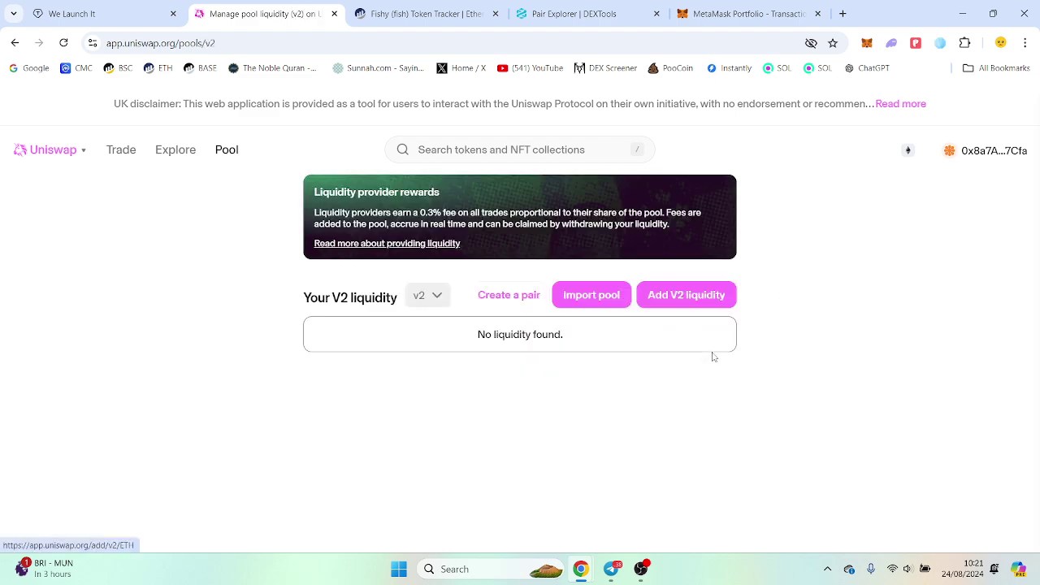
left_click(671, 297)
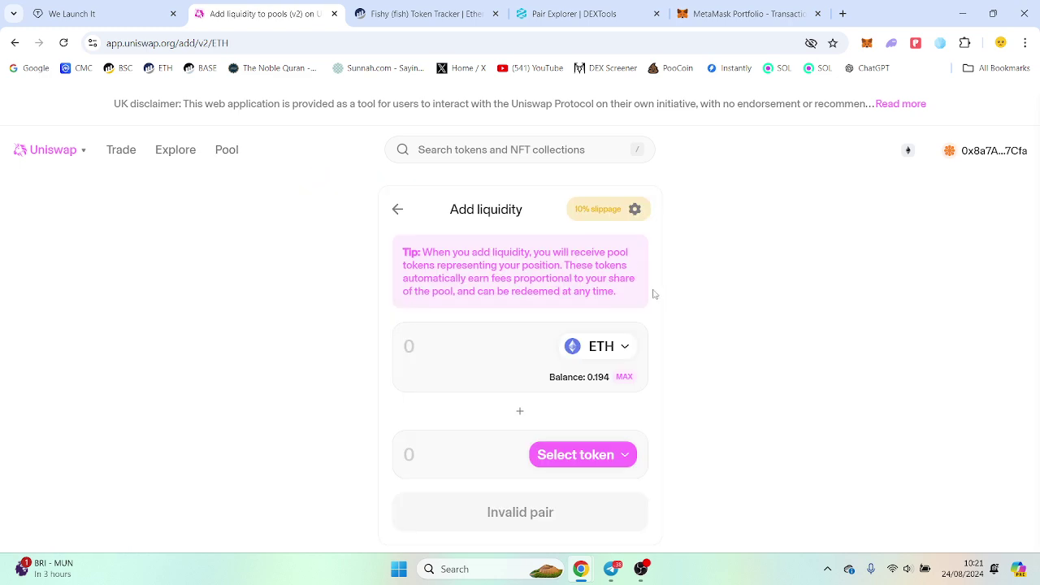
Select the Fishy token by its contract address as the second token, accepting the warning
left_click(588, 455)
key("ctrl+v")
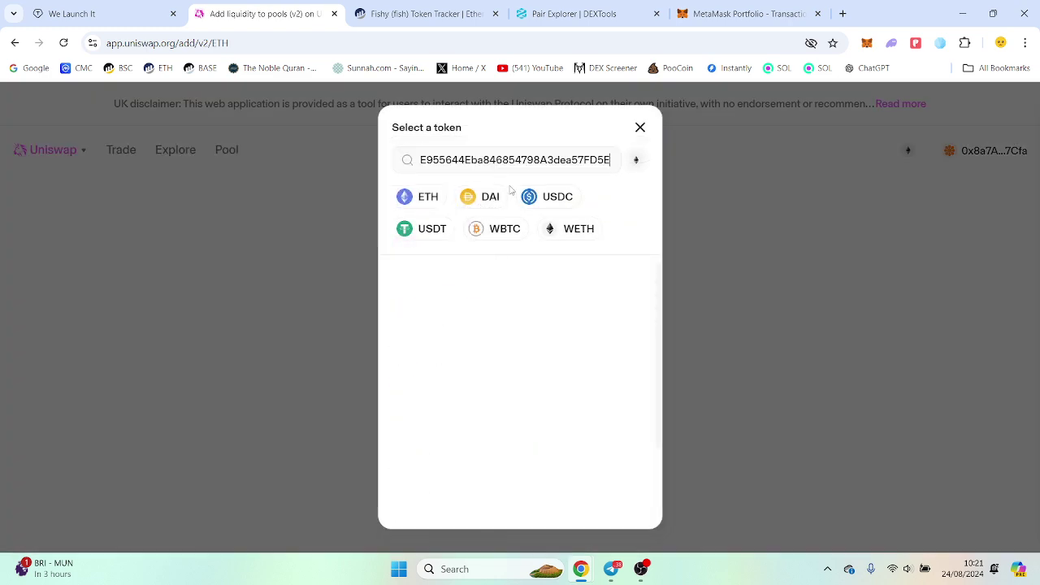
left_click(511, 290)
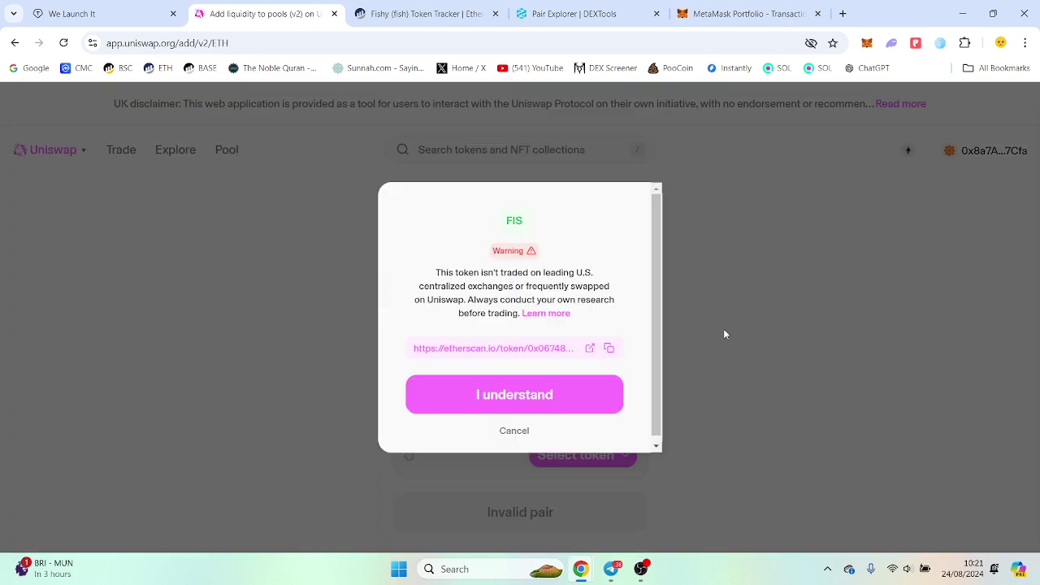
left_click(550, 408)
Set the fish deposit to 90000 by editing the MAX balance
scroll(636, 363, "down", 1)
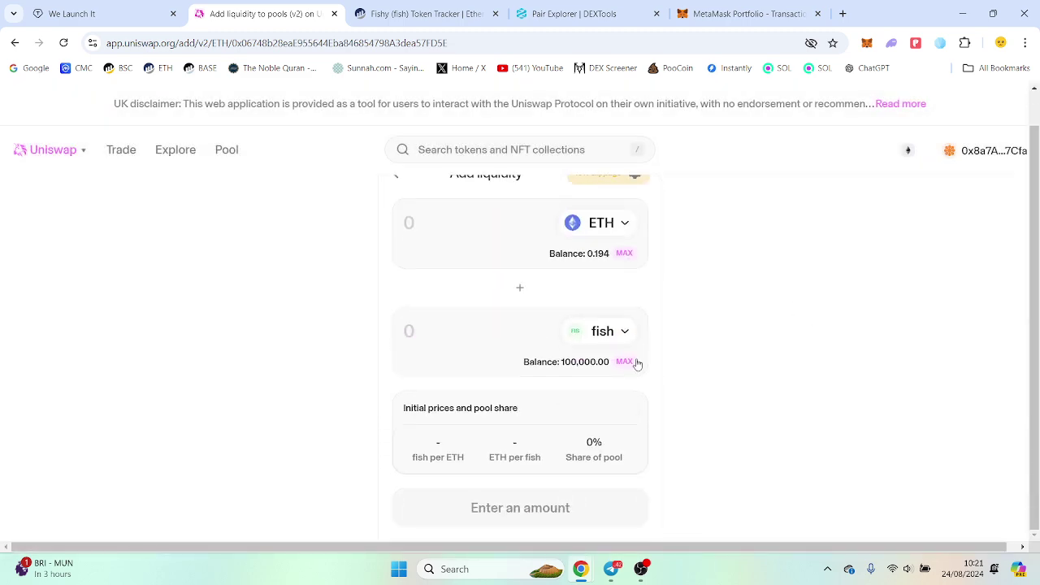
left_click(624, 362)
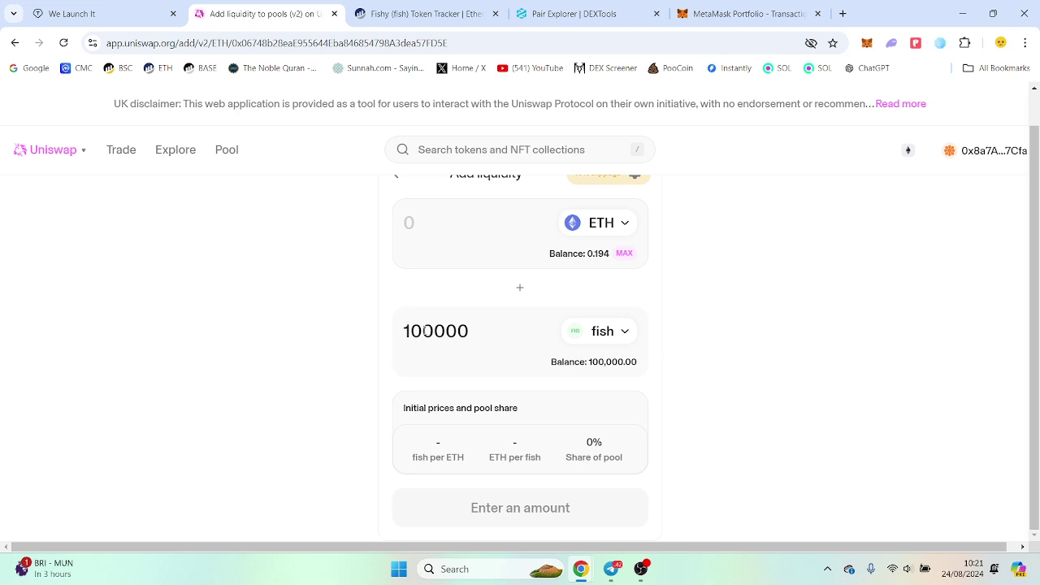
left_click_drag(435, 330, 350, 343)
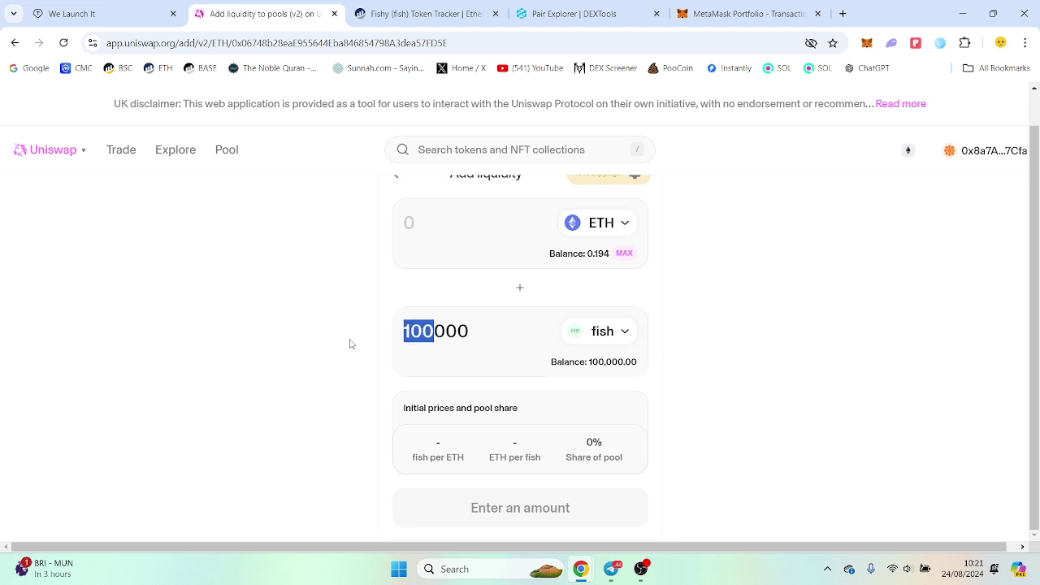
type("9")
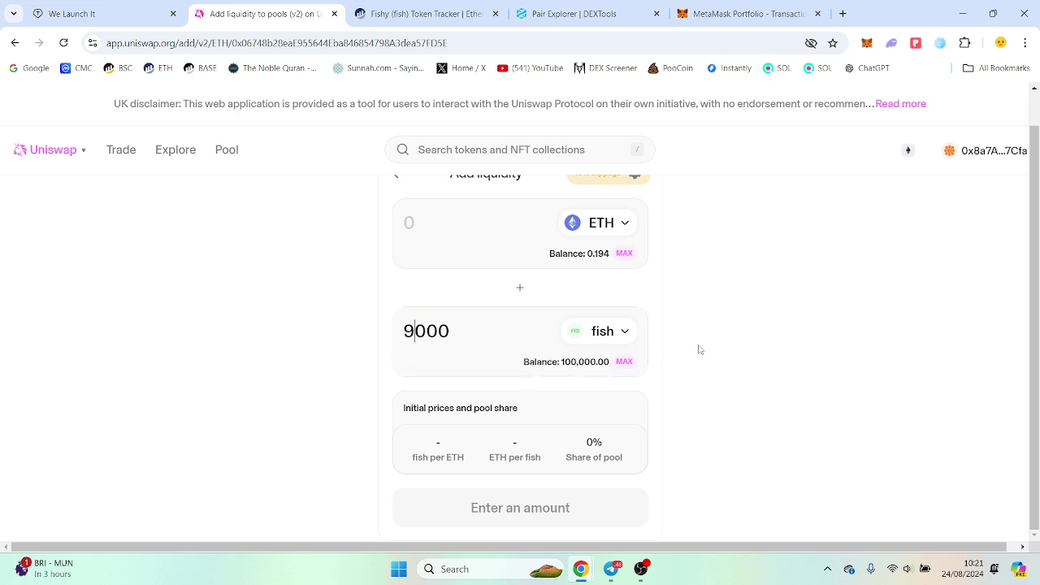
left_click(622, 362)
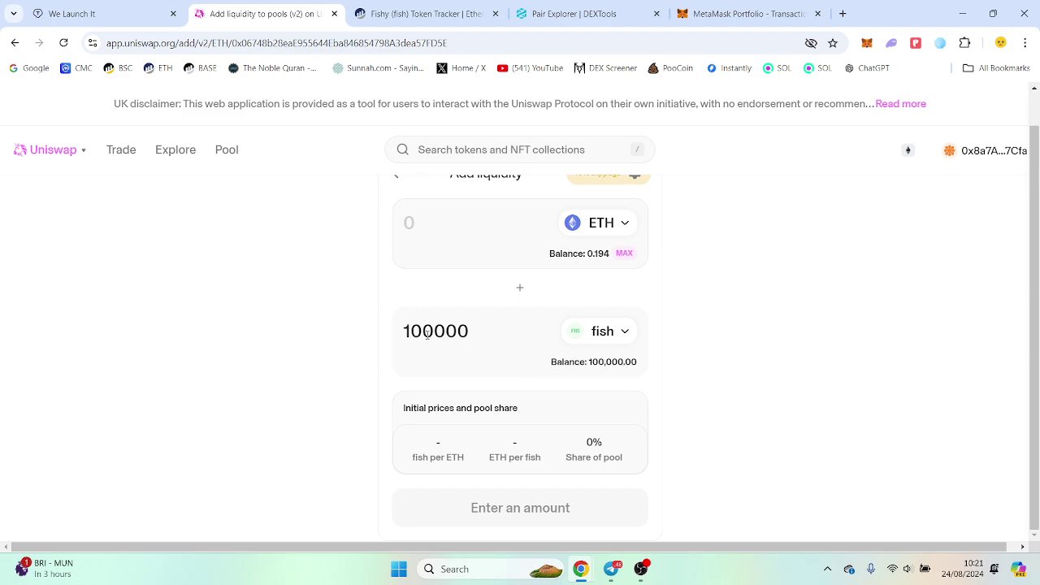
left_click_drag(434, 331, 382, 340)
type("90")
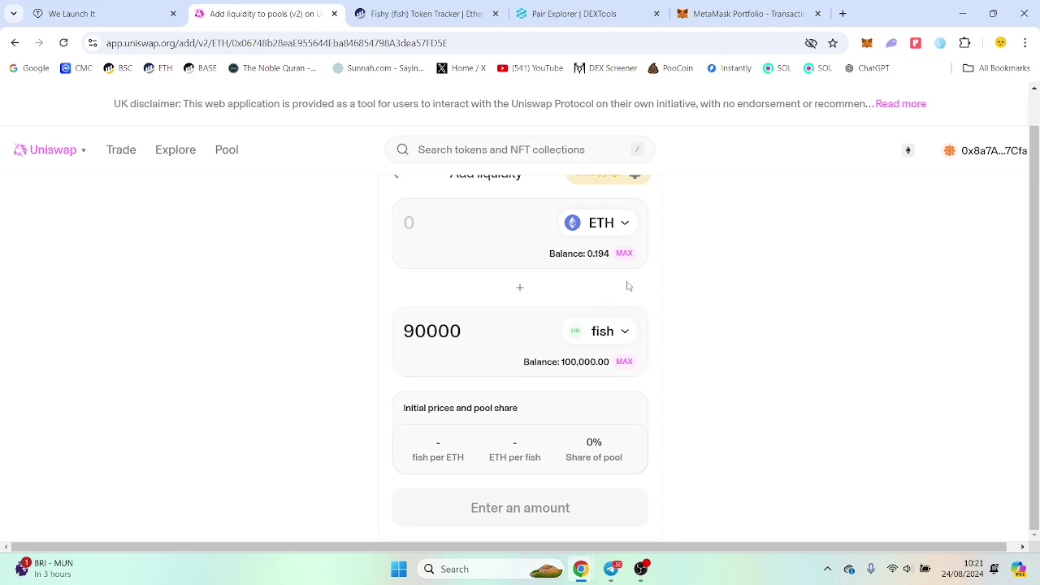
Enter 0.1 ETH and request approval to spend the fish
left_click(448, 215)
type("0.1")
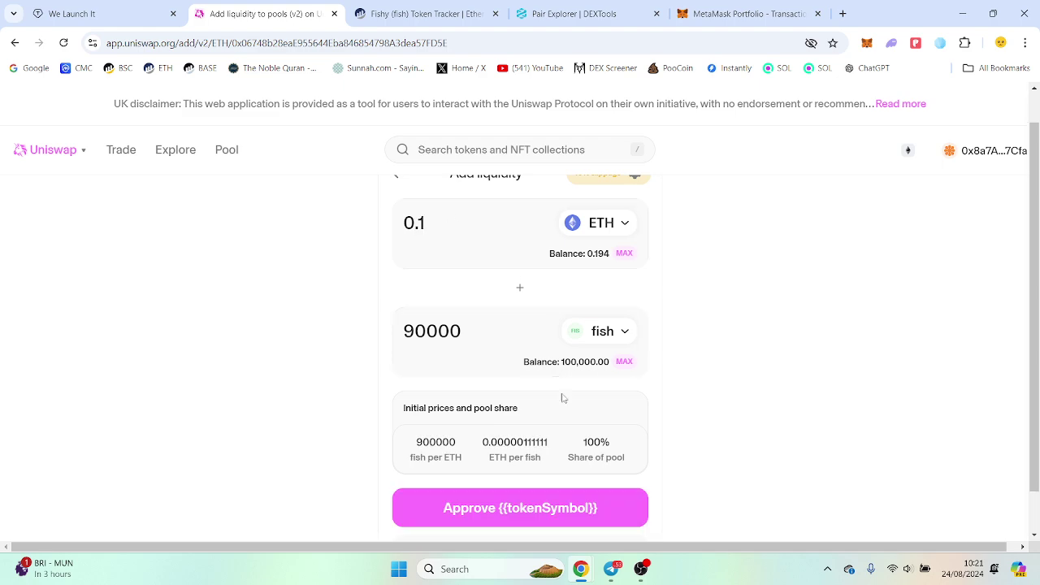
left_click(581, 524)
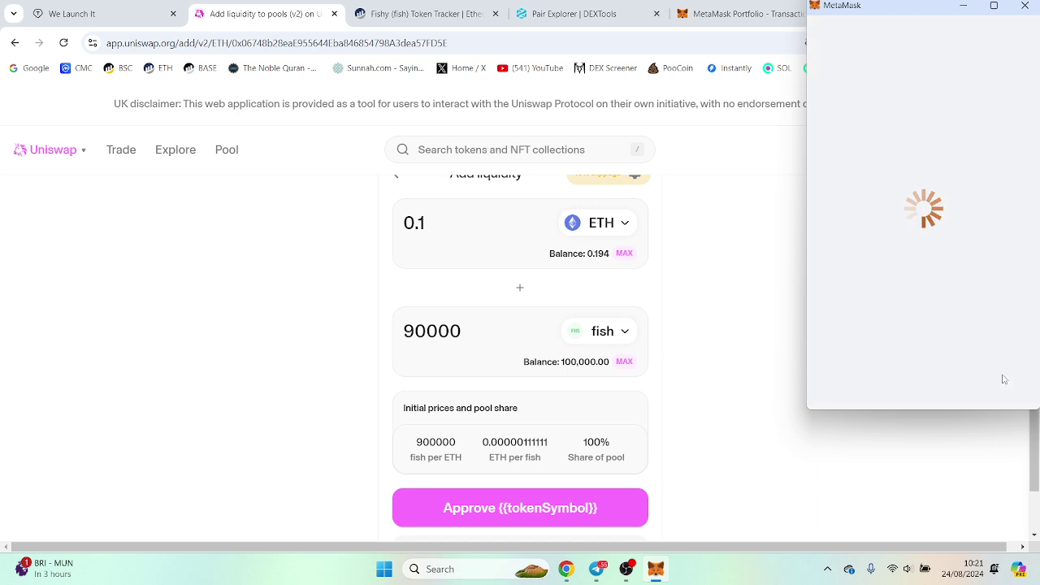
Approve a custom 100000 fish spending cap in MetaMask and close the wallet
type("100000")
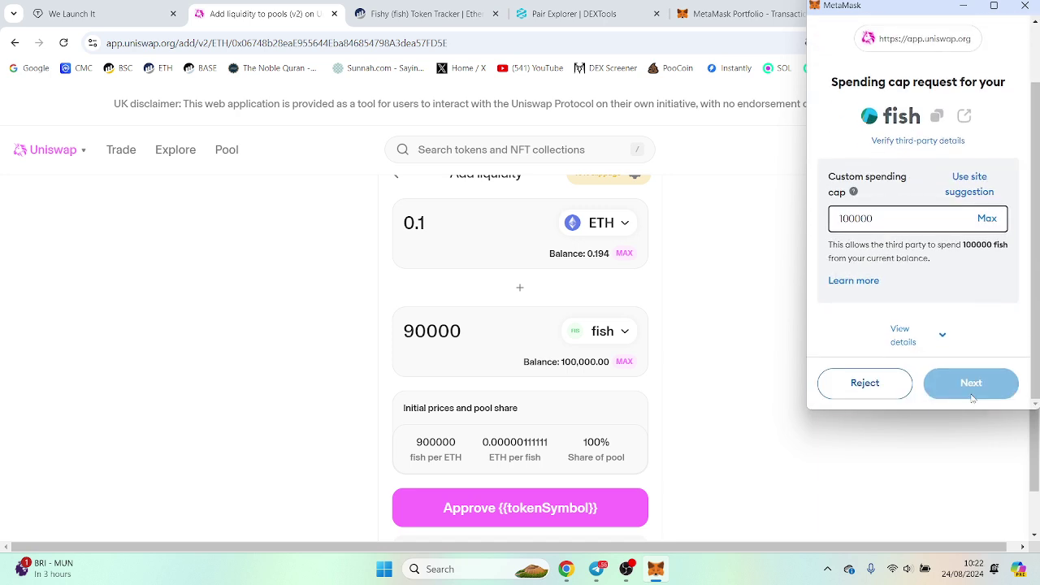
left_click(970, 383)
left_click(969, 383)
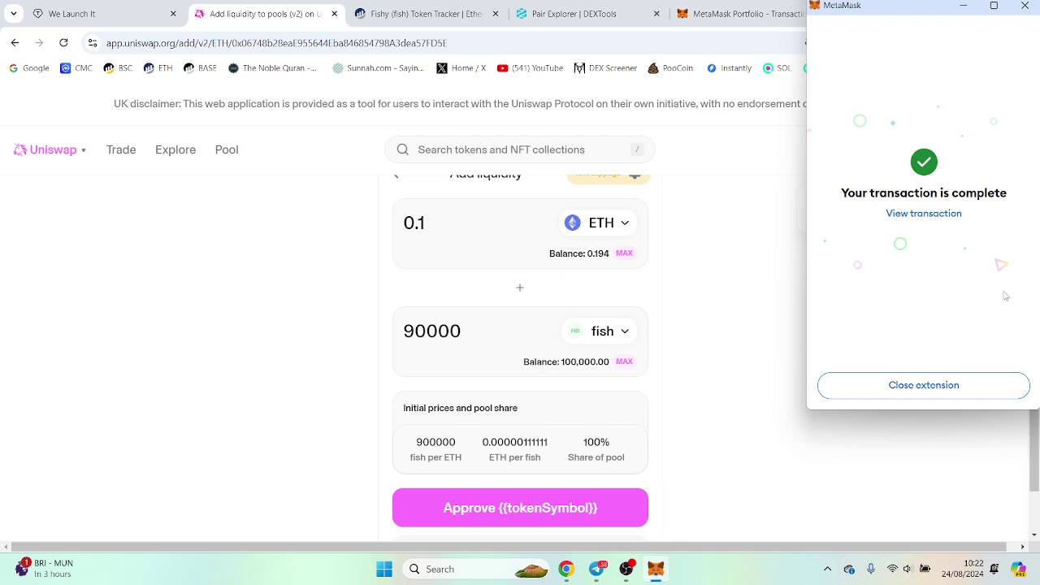
left_click(923, 390)
Supply 0.1 ETH and 90000 fish to create the pool, confirming in MetaMask
left_click(532, 506)
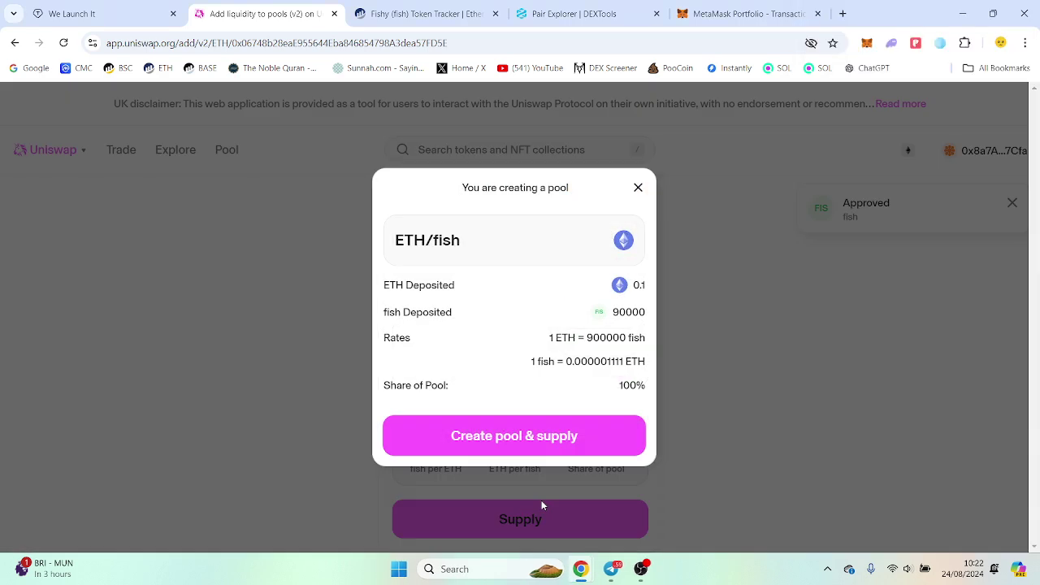
left_click(599, 449)
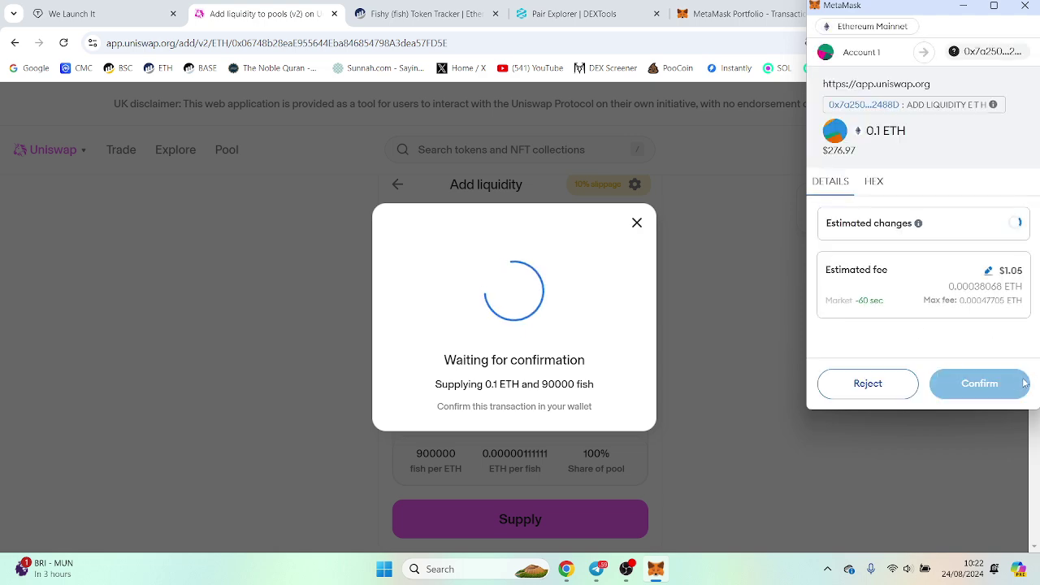
scroll(986, 350, "down", 3)
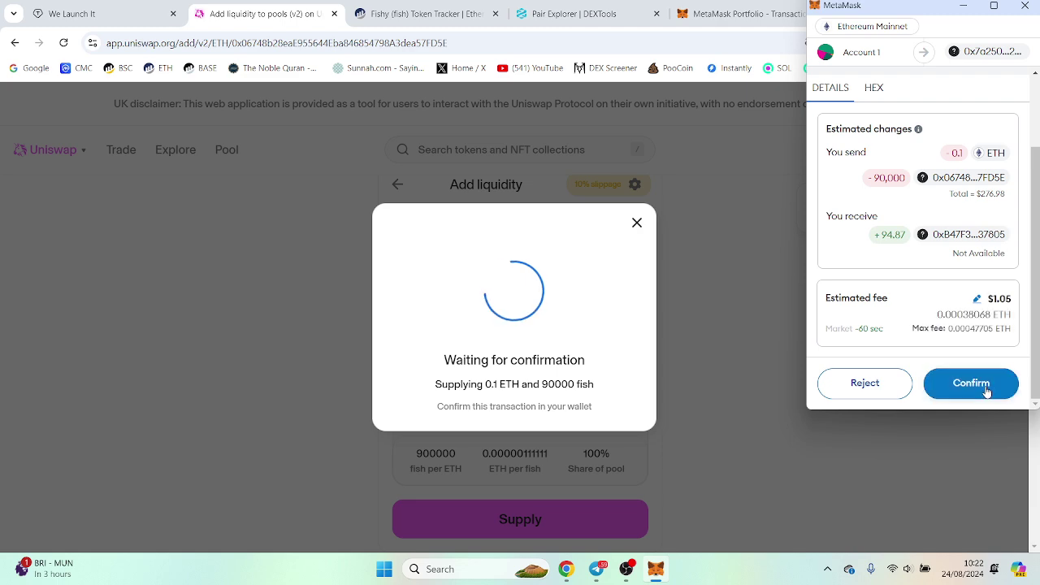
left_click(984, 388)
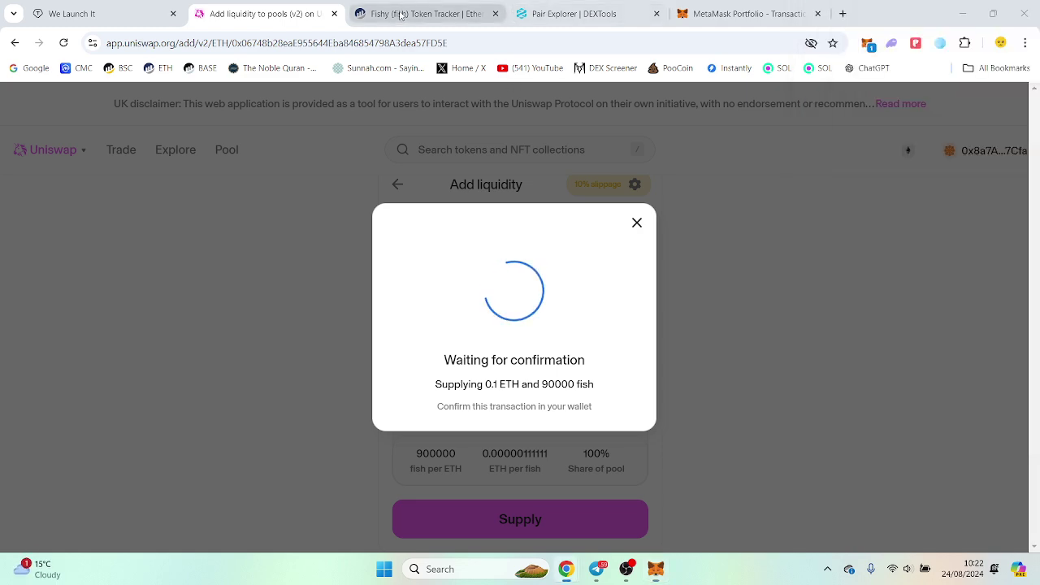
Copy the fish contract address from Etherscan and open the fish/WETH pair on DEXTools
left_click(422, 14)
left_click(930, 193)
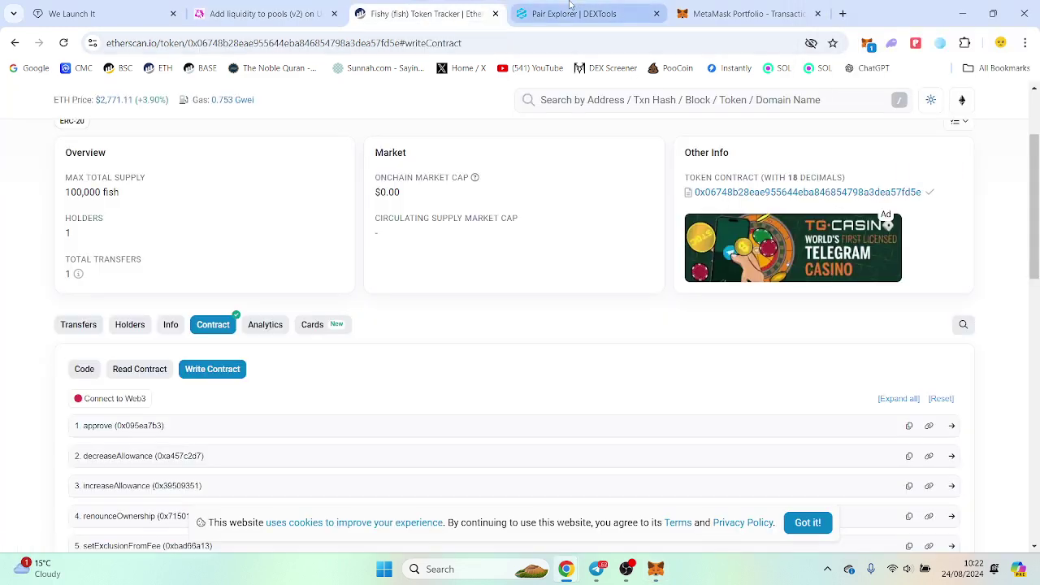
left_click(571, 6)
left_click(411, 161)
key("ctrl+v")
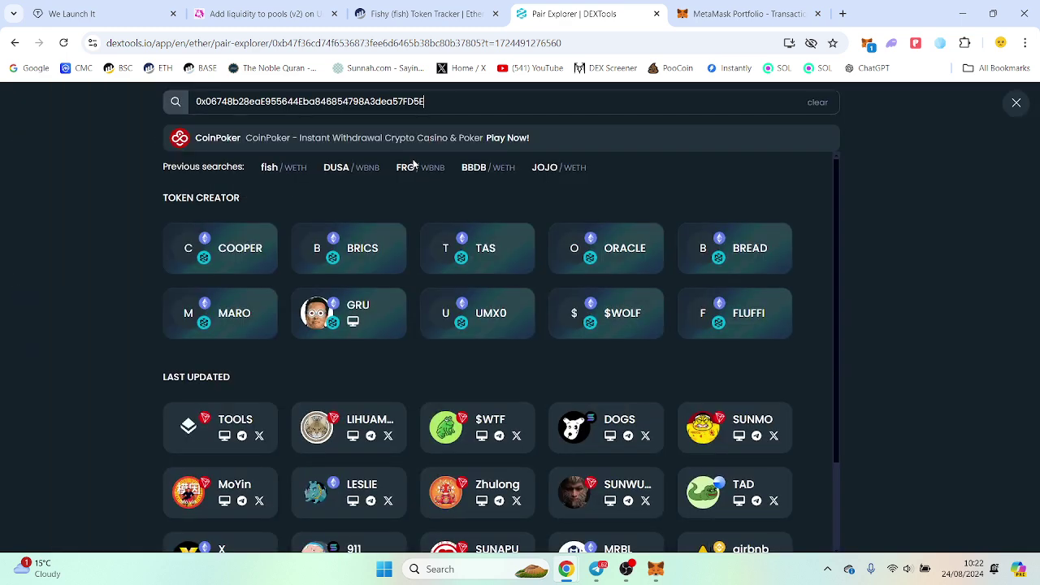
left_click(402, 225)
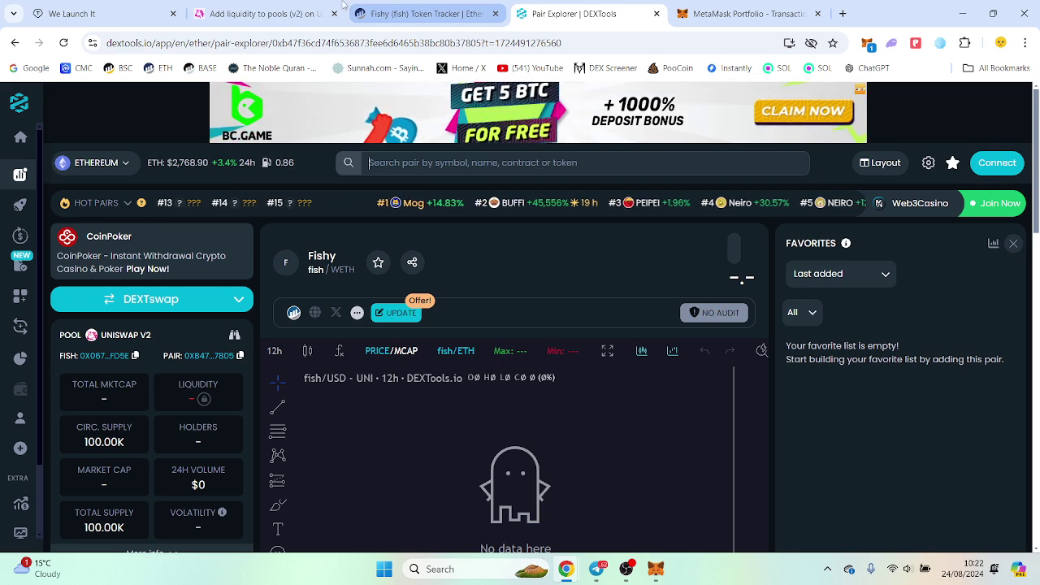
Return to the pending add-liquidity page and check the transaction in the wallet
left_click(296, 7)
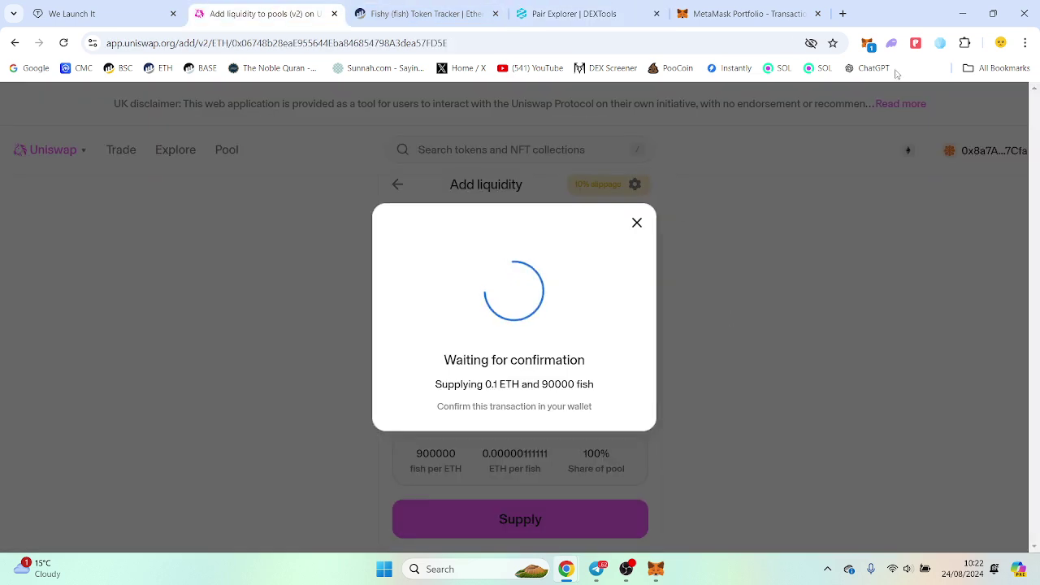
mouse_move(655, 568)
left_click(657, 495)
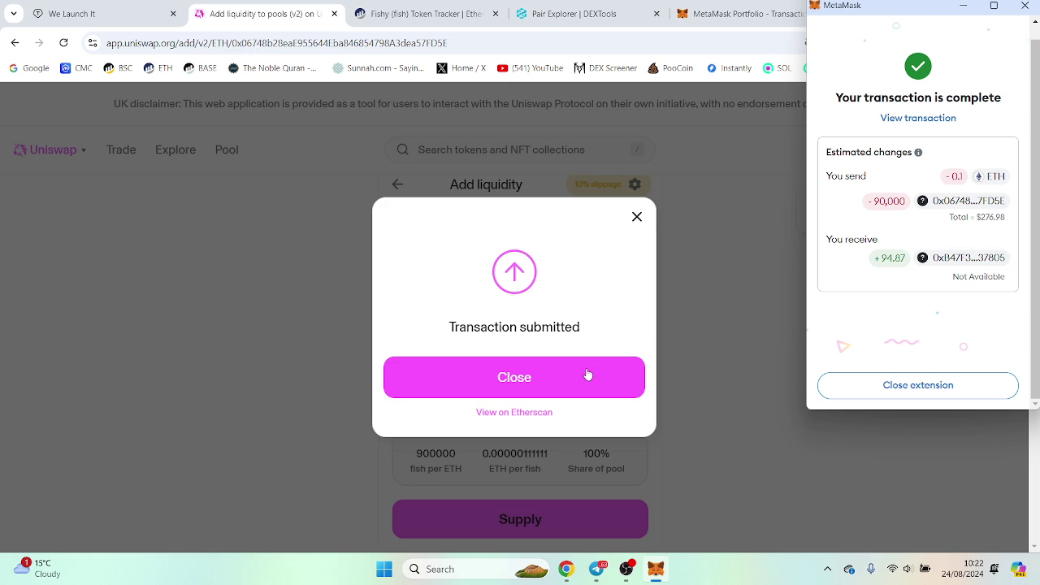
left_click(879, 380)
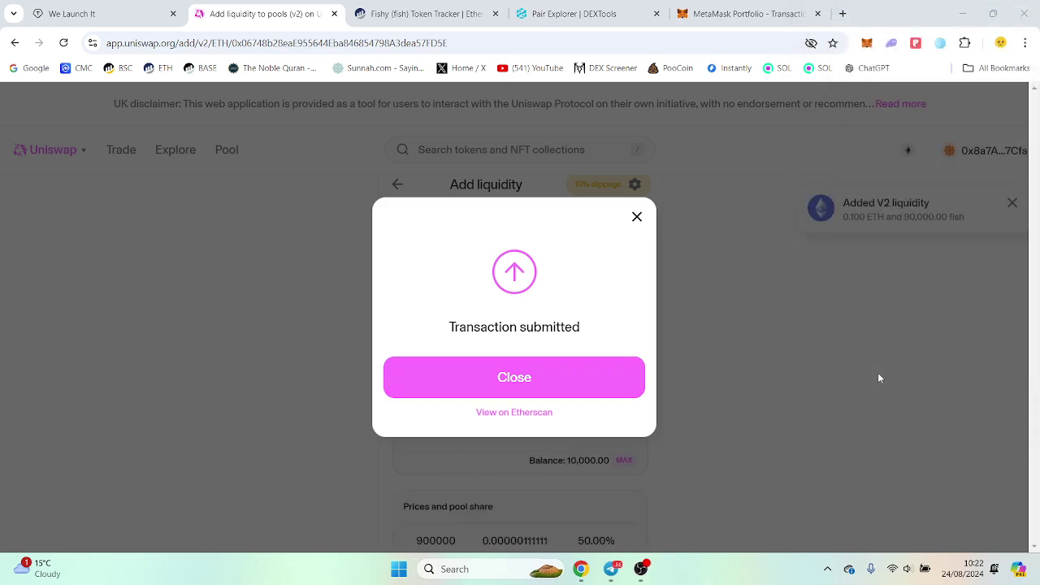
Open the fish/WETH pair page in DEXTools from the pasted token address and view Trade History
left_click(582, 7)
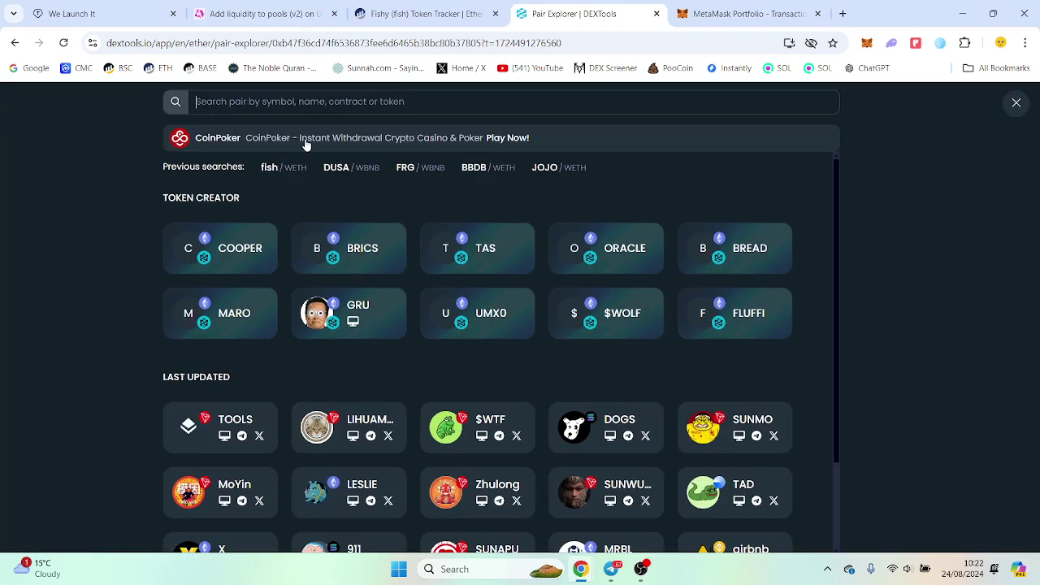
key("ctrl+v")
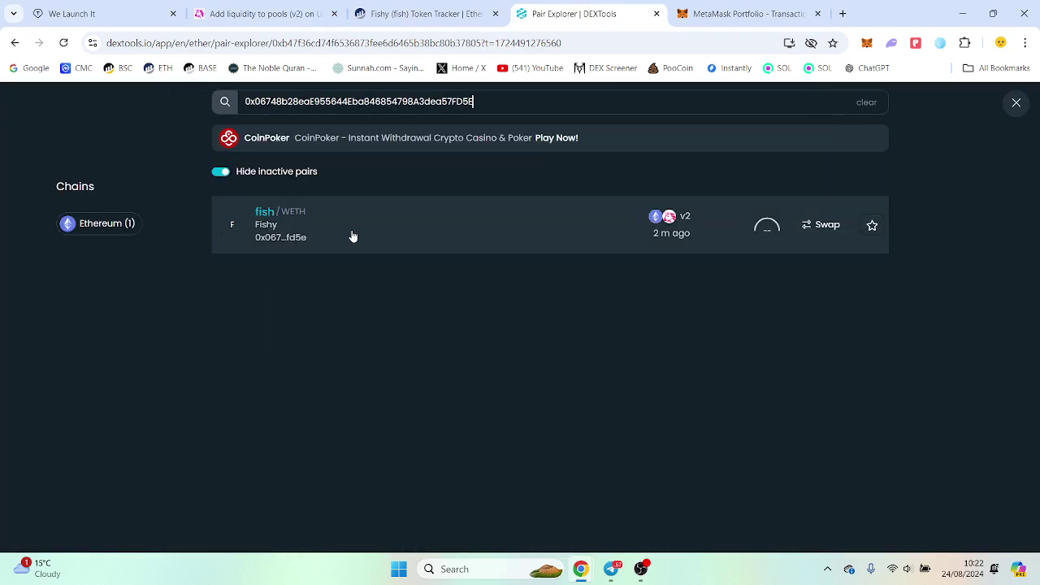
left_click(350, 234)
scroll(256, 341, "down", 2)
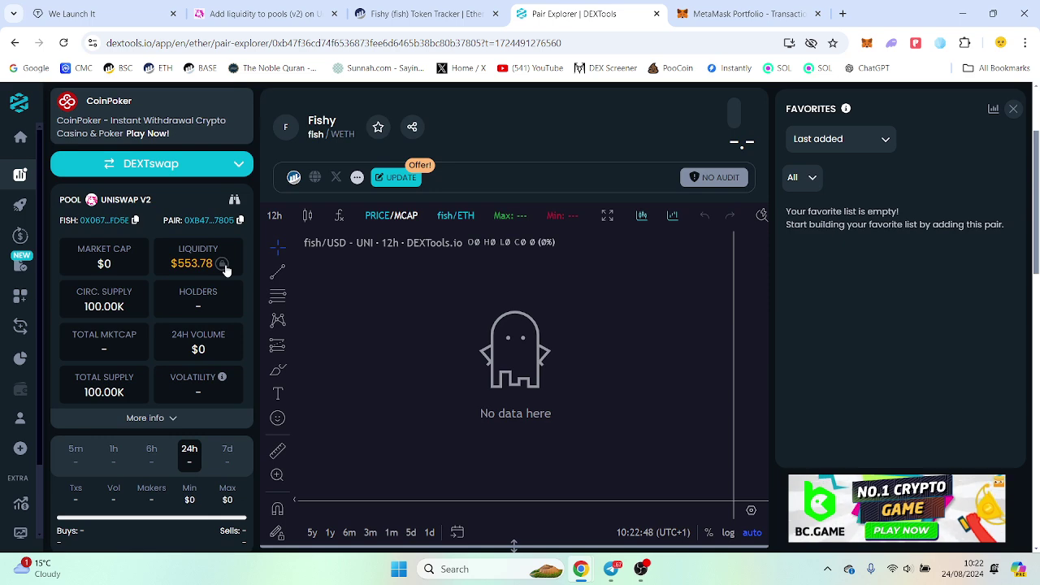
scroll(226, 270, "down", 4)
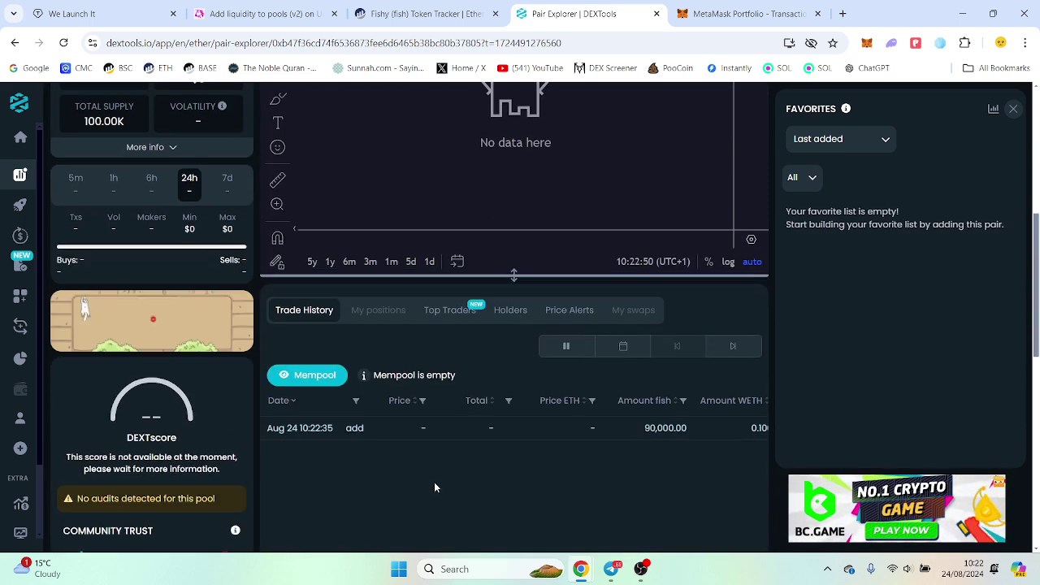
Return to Uniswap's add-liquidity page and dismiss the transaction submitted message
scroll(635, 433, "up", 5)
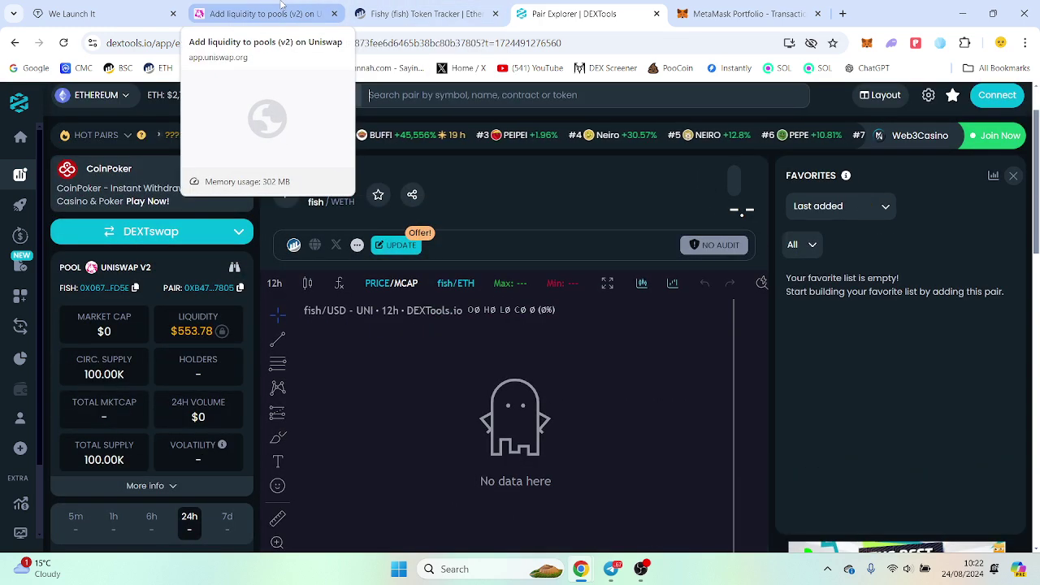
left_click(256, 13)
left_click(274, 193)
On Uniswap's swap page, select Fishy as the token to buy by pasting its address
mouse_move(122, 151)
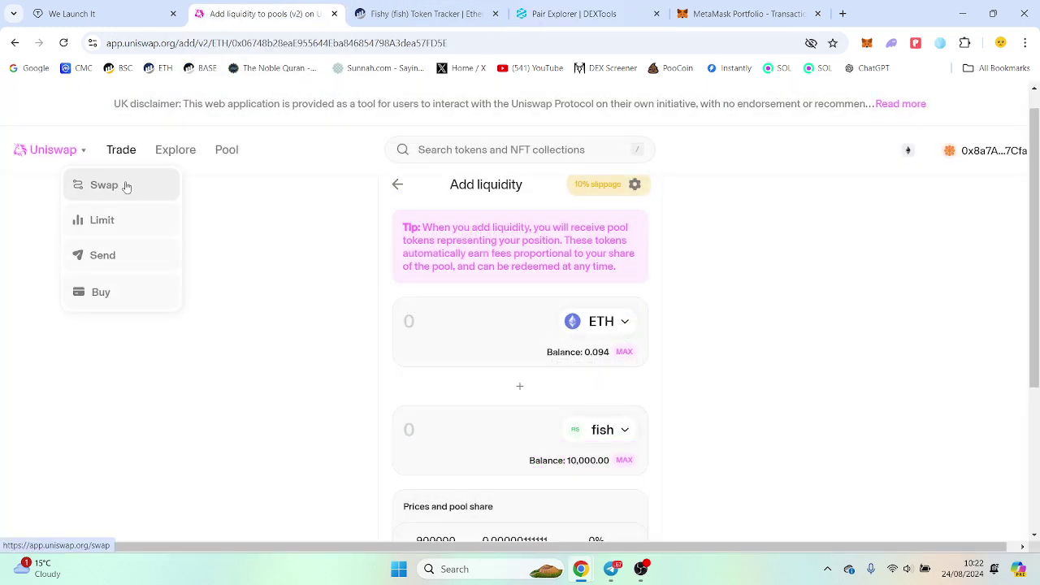
left_click(125, 187)
left_click(632, 375)
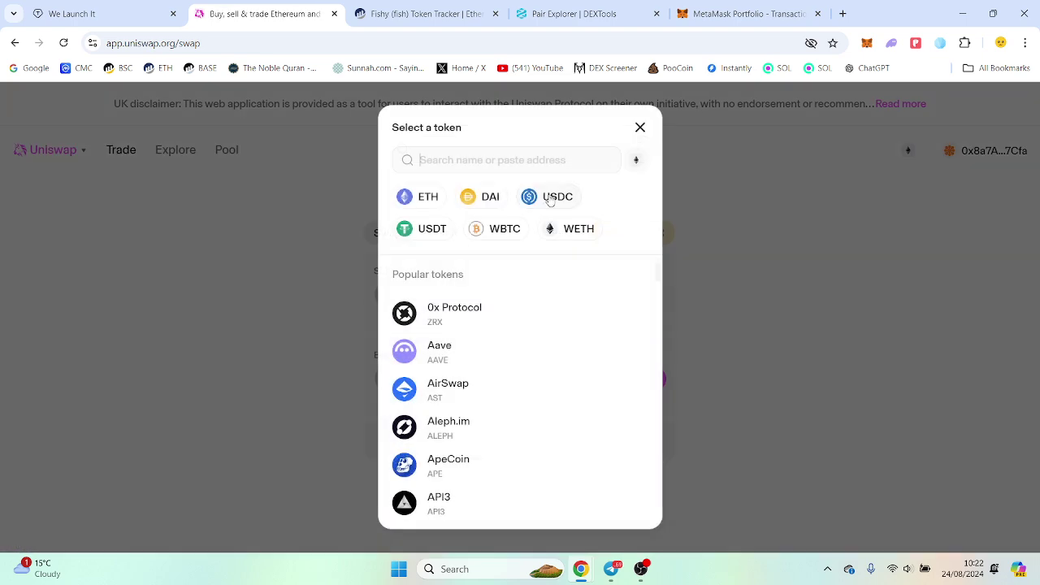
key("ctrl+v")
left_click(520, 300)
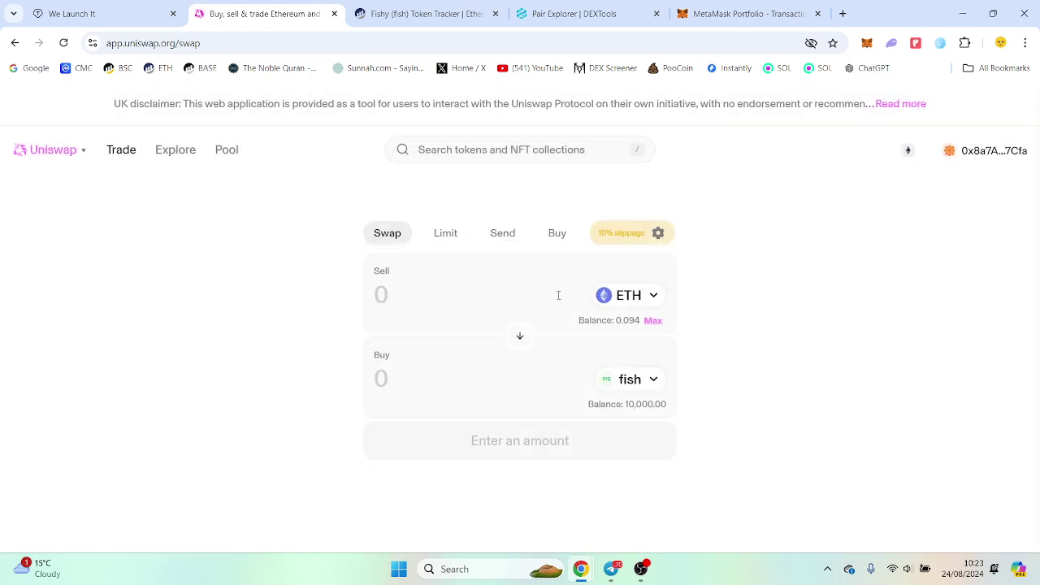
Swap 0.0001 ETH for about 89.4 fish and confirm it in MetaMask
left_click(534, 300)
type("0.0001")
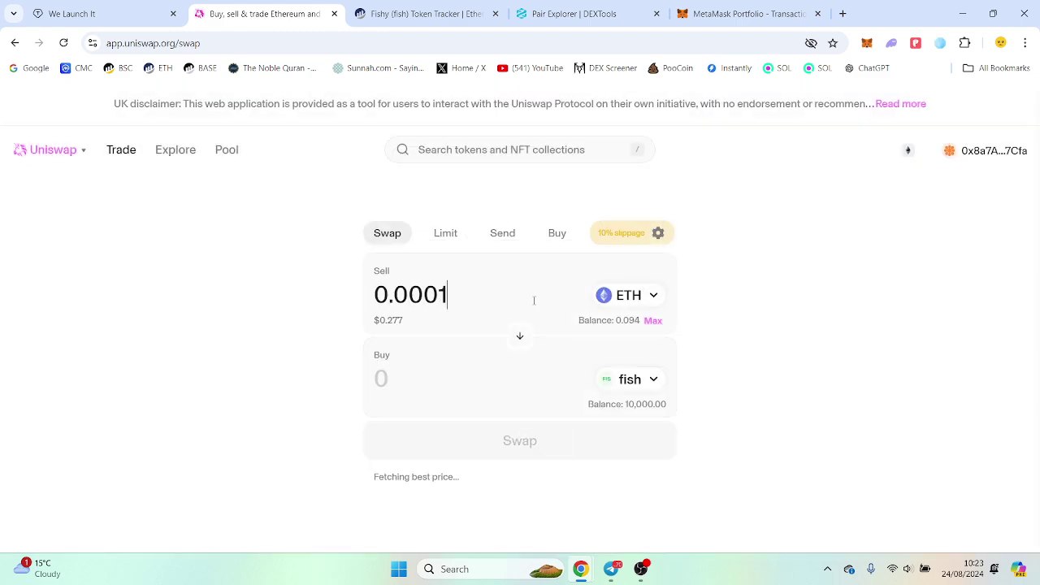
left_click(585, 451)
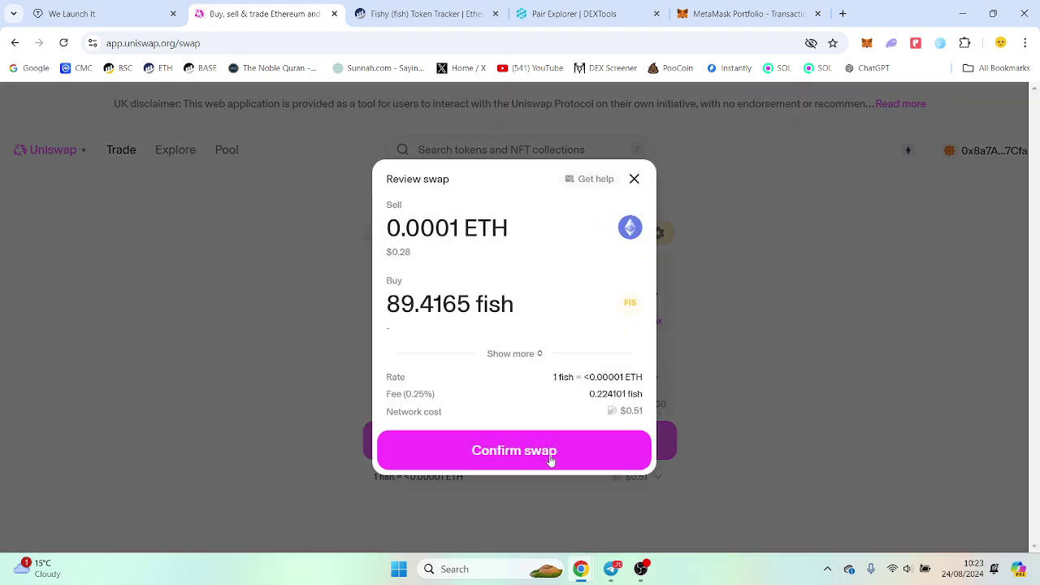
left_click(548, 457)
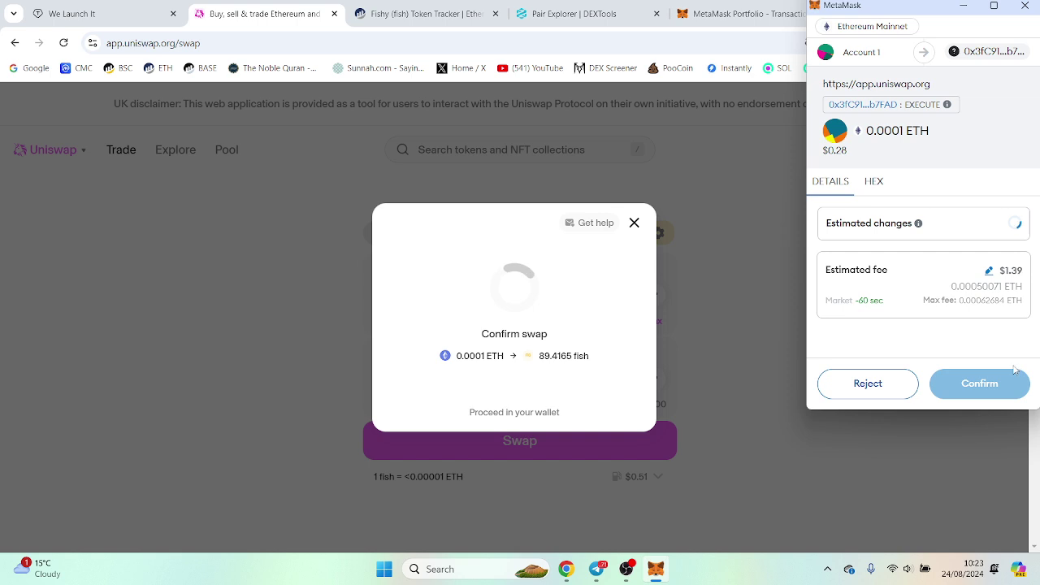
scroll(1004, 387, "down", 2)
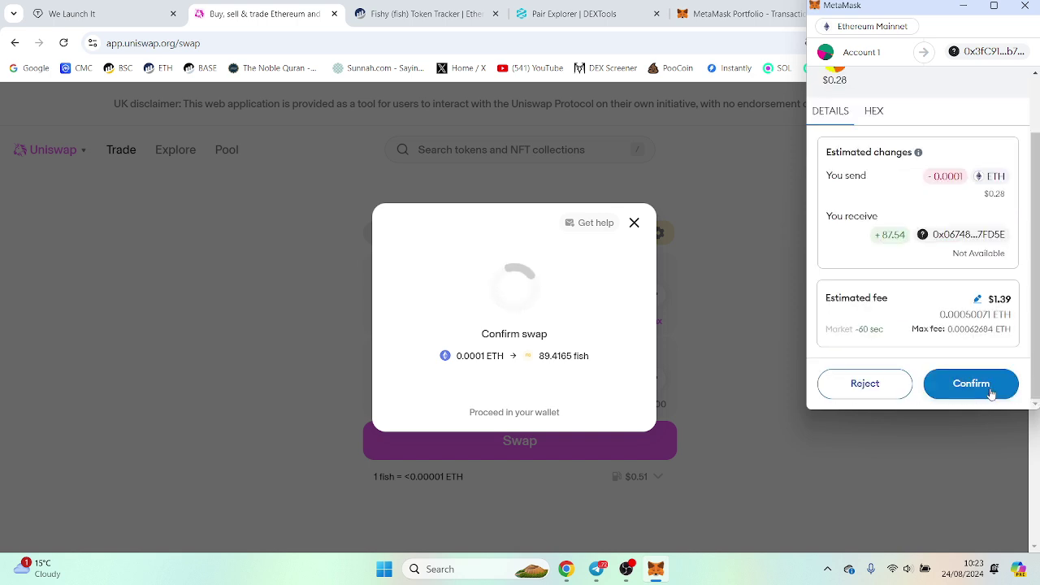
left_click(991, 391)
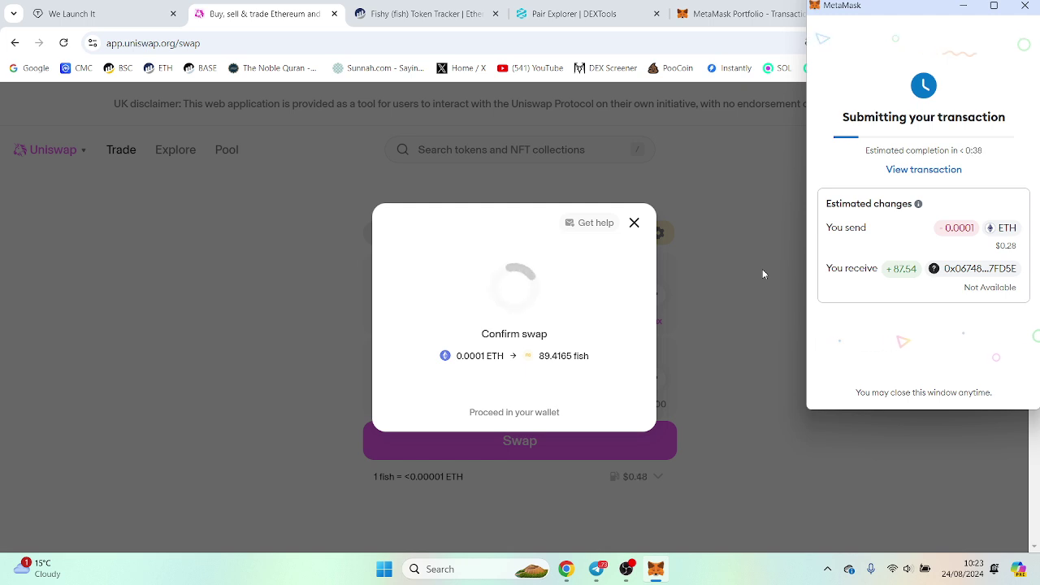
left_click(410, 13)
Show the Fishy contract's Write Contract functions on Etherscan and dismiss the cookie notice
left_click(226, 326)
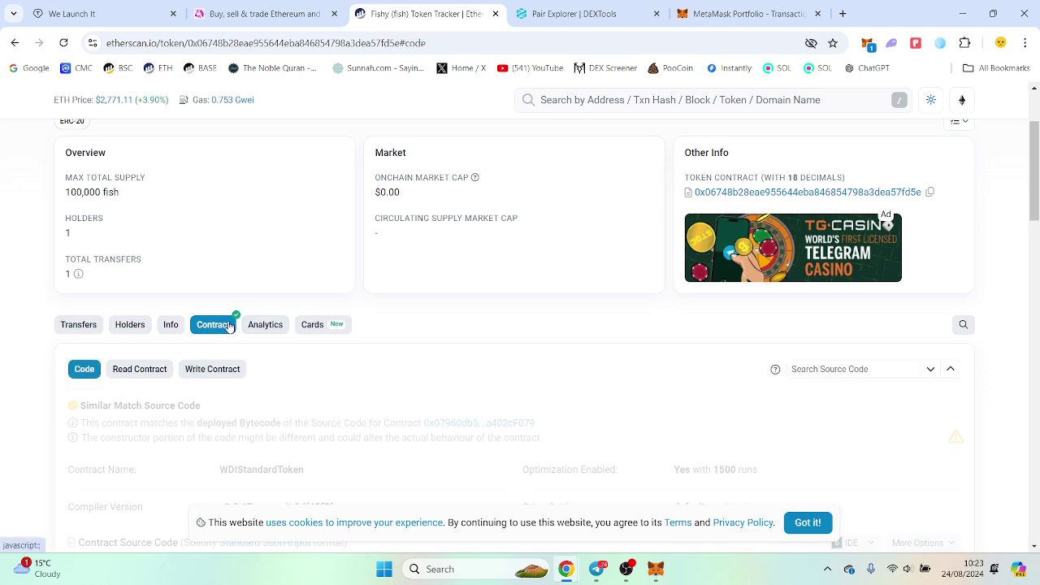
scroll(224, 298, "down", 2)
left_click(217, 237)
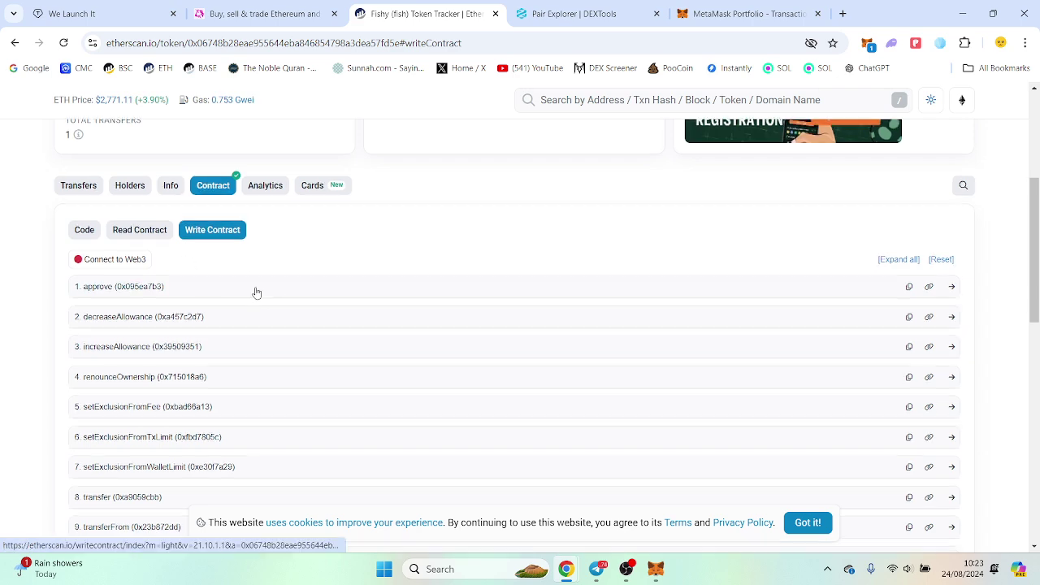
scroll(282, 332, "down", 4)
left_click(802, 526)
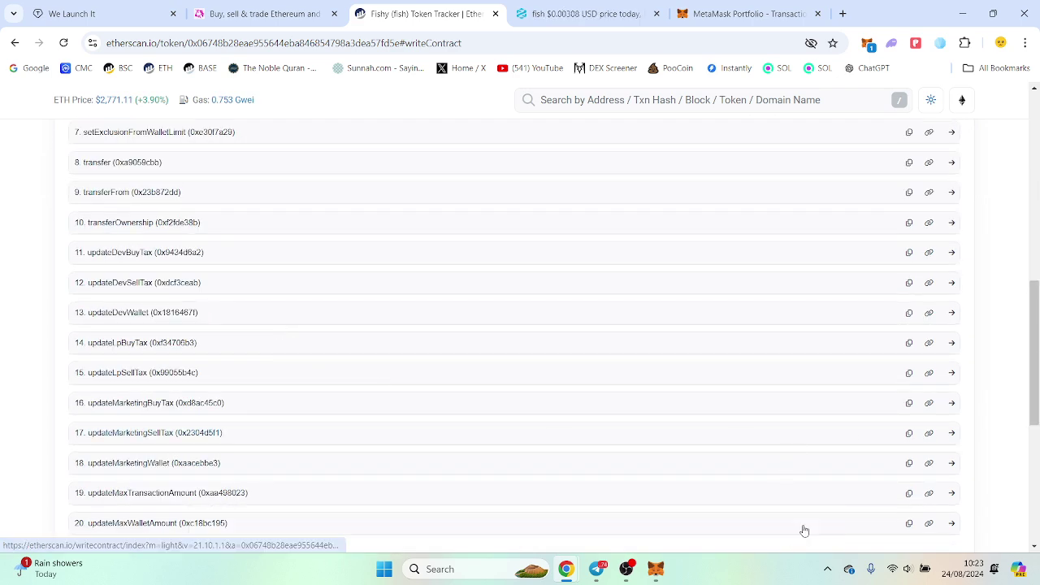
left_click(654, 571)
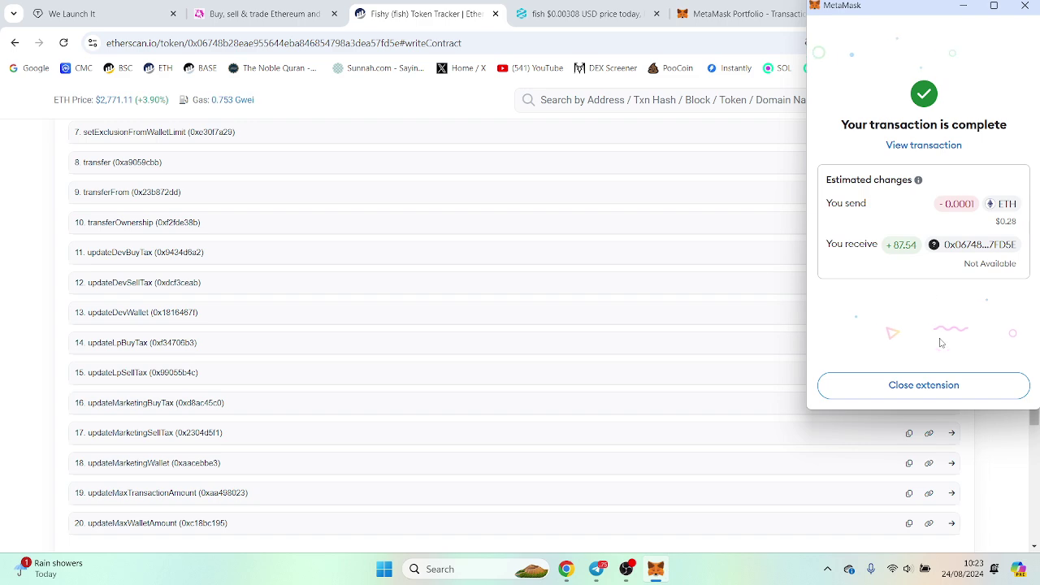
Close MetaMask and open DEXTools' fish/WETH pair page, priced $0.003082 with $308.27 market cap
left_click(923, 383)
left_click(608, 13)
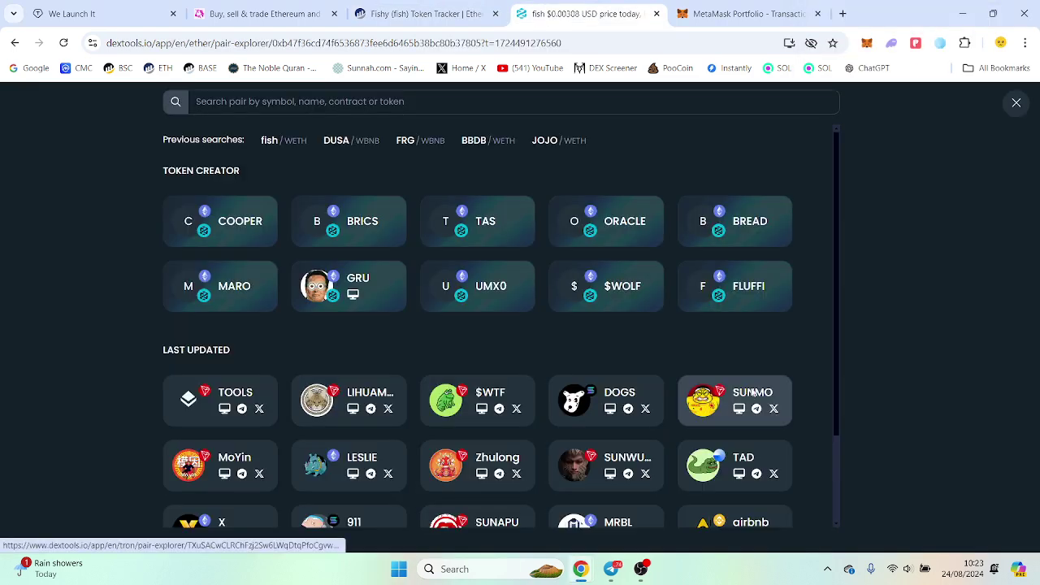
type("0x06748b28eaE955644Eba846854798A3dea57FD5E")
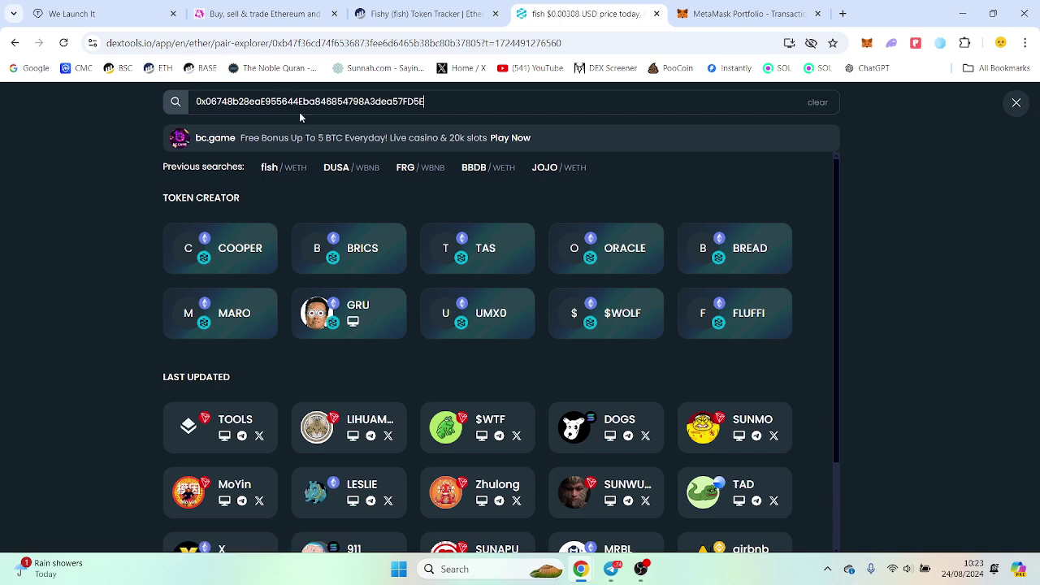
left_click(344, 221)
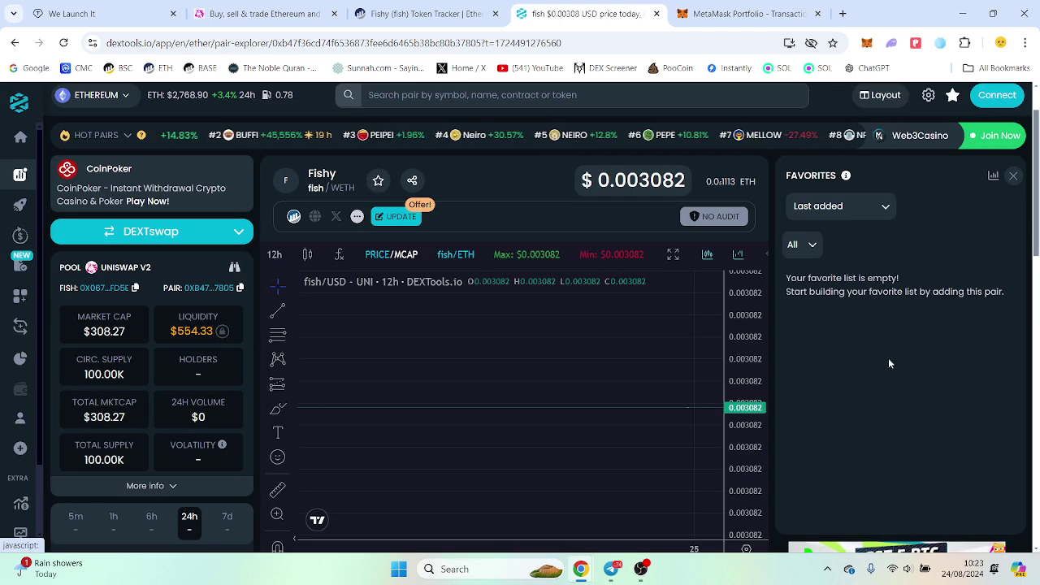
scroll(585, 344, "down", 5)
scroll(621, 399, "up", 5)
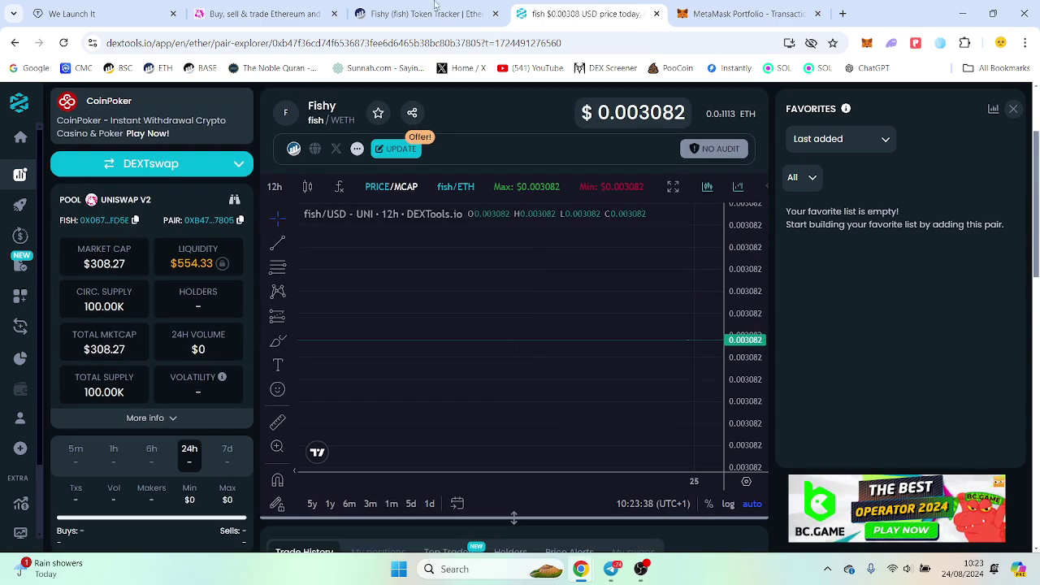
left_click(426, 7)
scroll(171, 305, "up", 4)
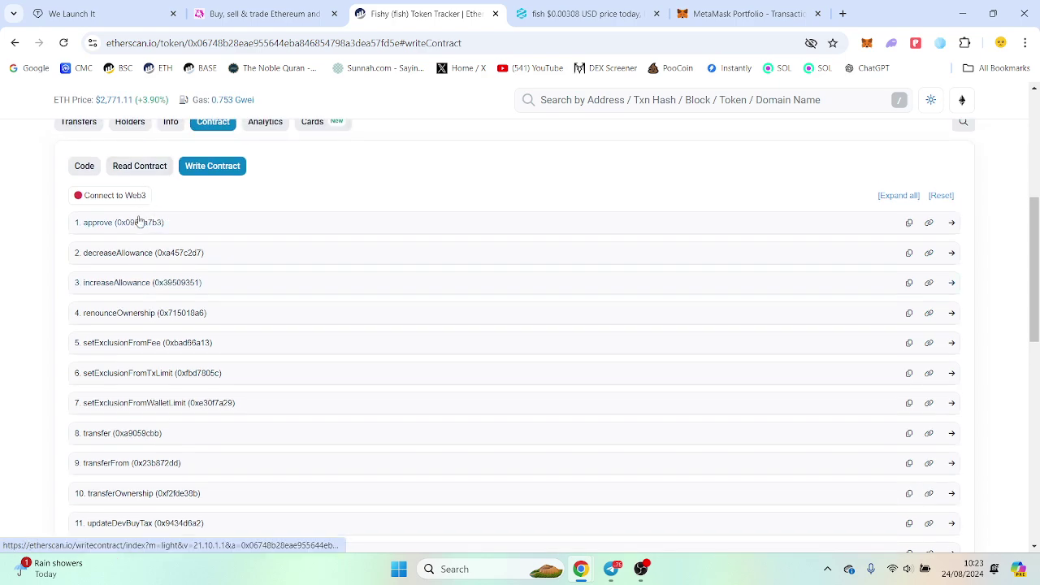
scroll(233, 263, "down", 5)
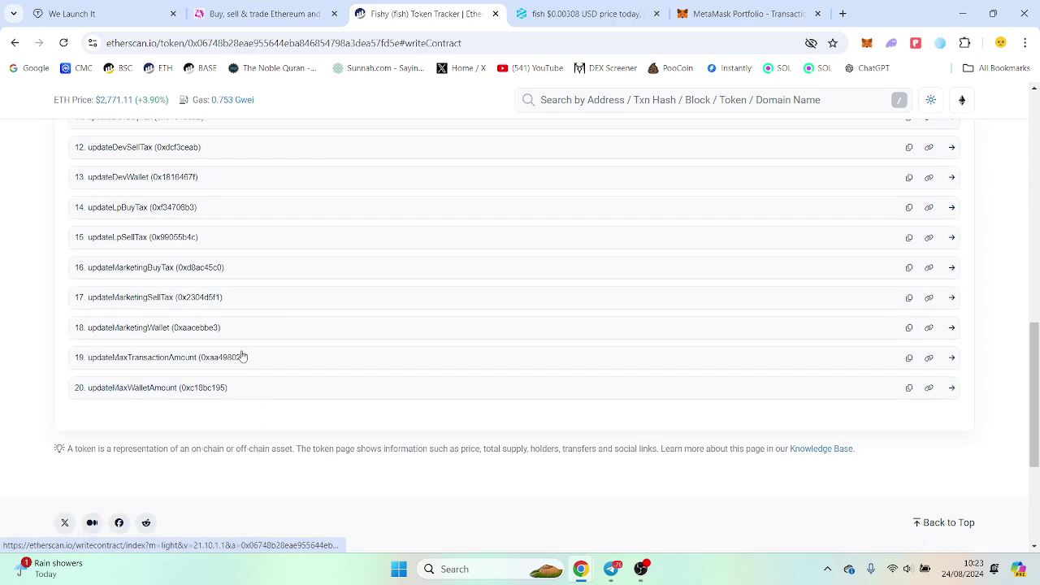
scroll(220, 328, "up", 2)
left_click(155, 259)
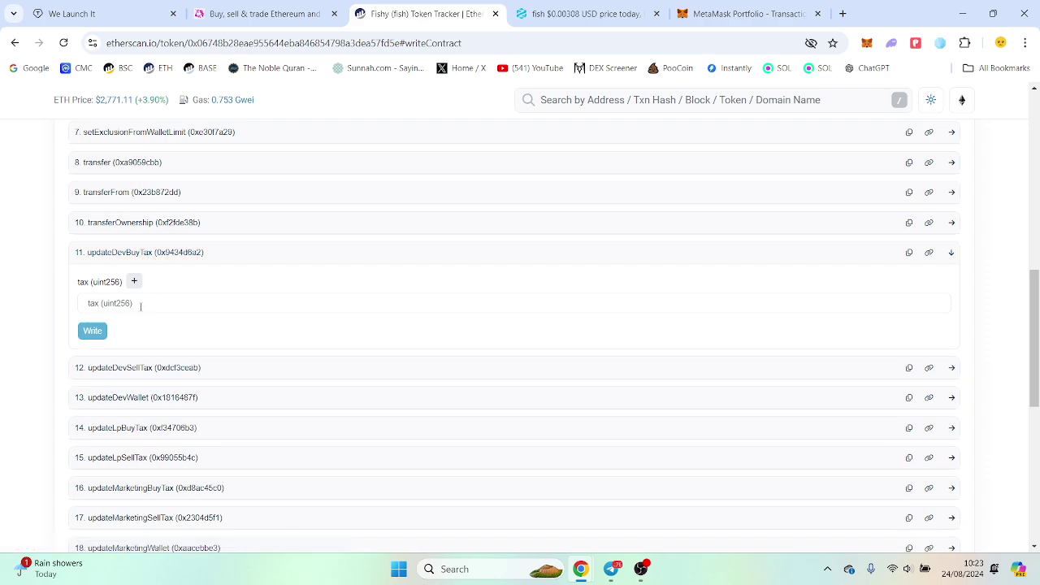
left_click(140, 307)
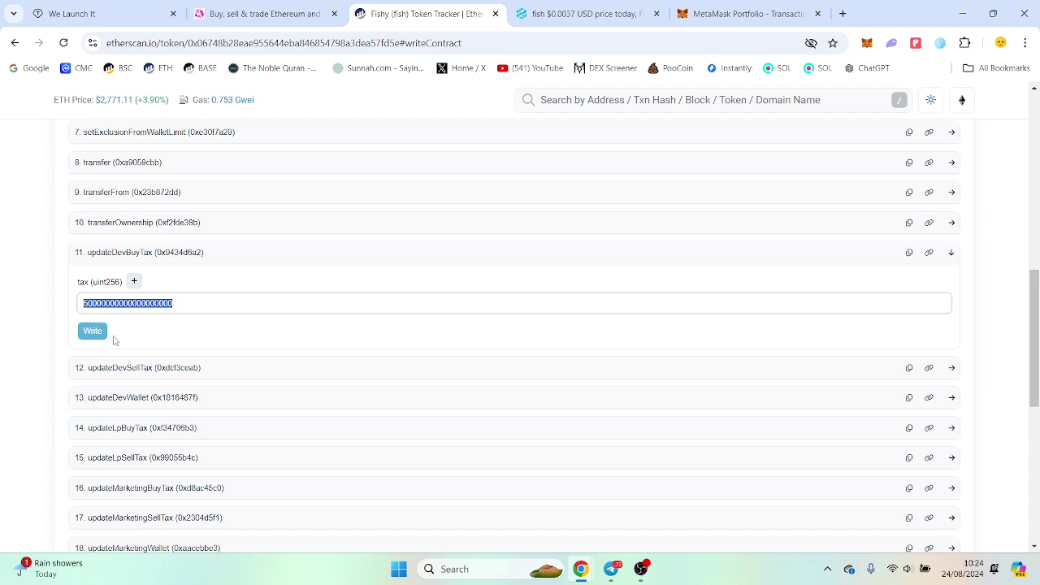
Expand updateDevSellTax and set its tax input to 0
left_click(106, 369)
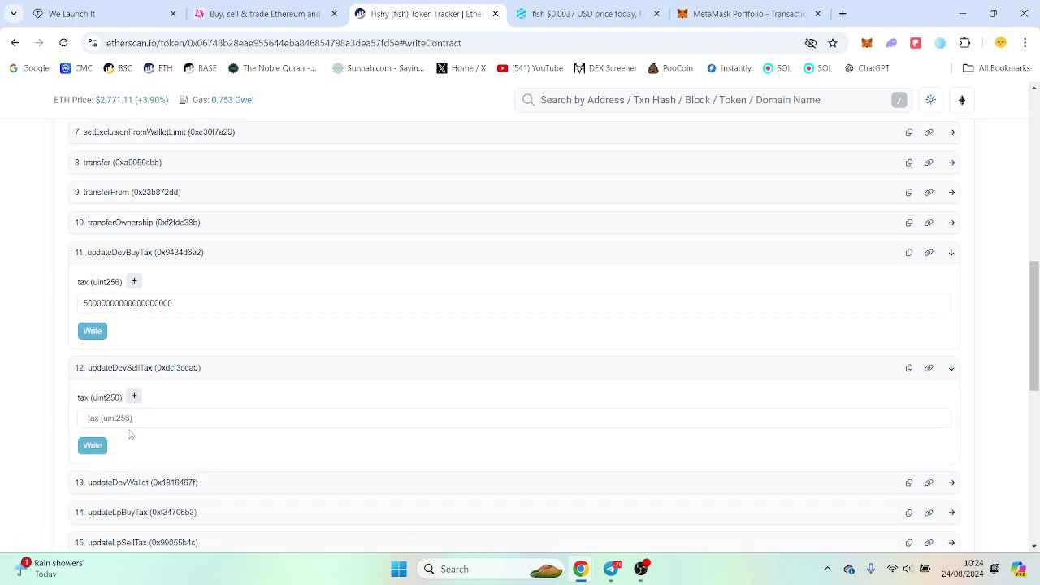
left_click(133, 419)
key("ctrl+v")
scroll(188, 398, "down", 3)
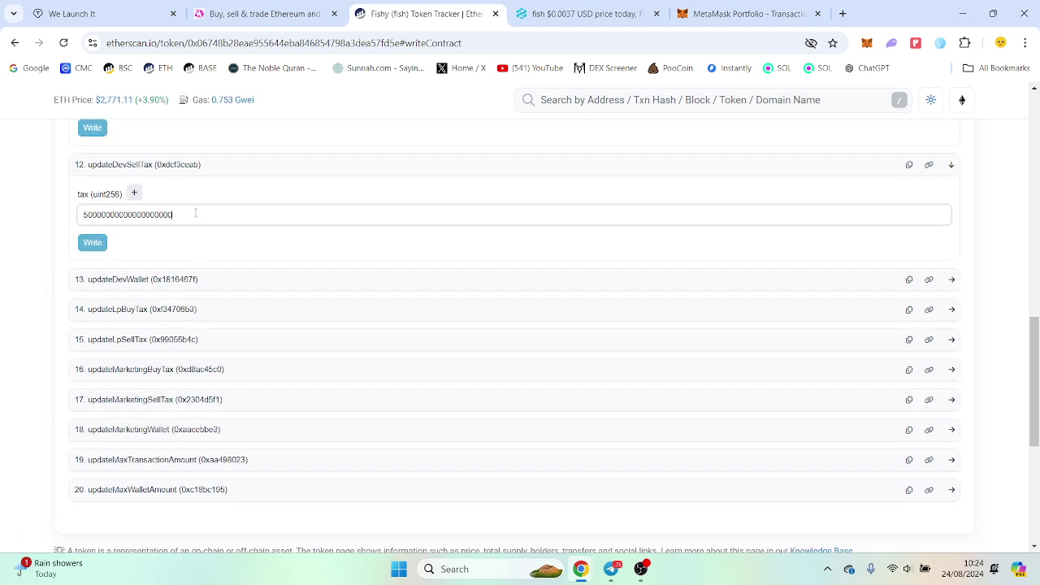
left_click_drag(195, 213, 2, 234)
type("0")
Expand updateDevWallet and updateMaxWalletAmount, entering a large maxWallet value
left_click(158, 286)
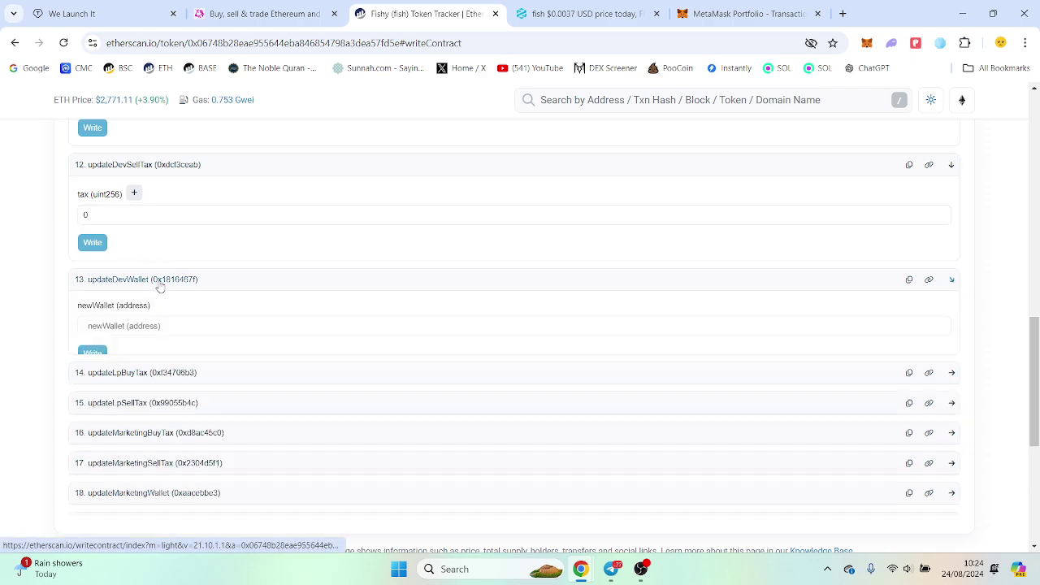
scroll(138, 284, "down", 3)
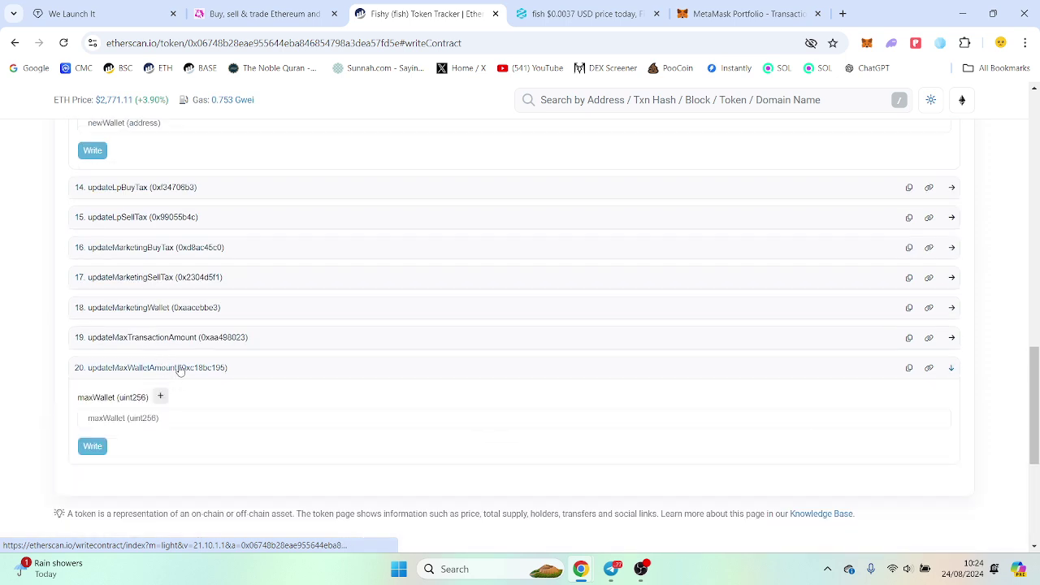
left_click(146, 419)
key("ctrl+v")
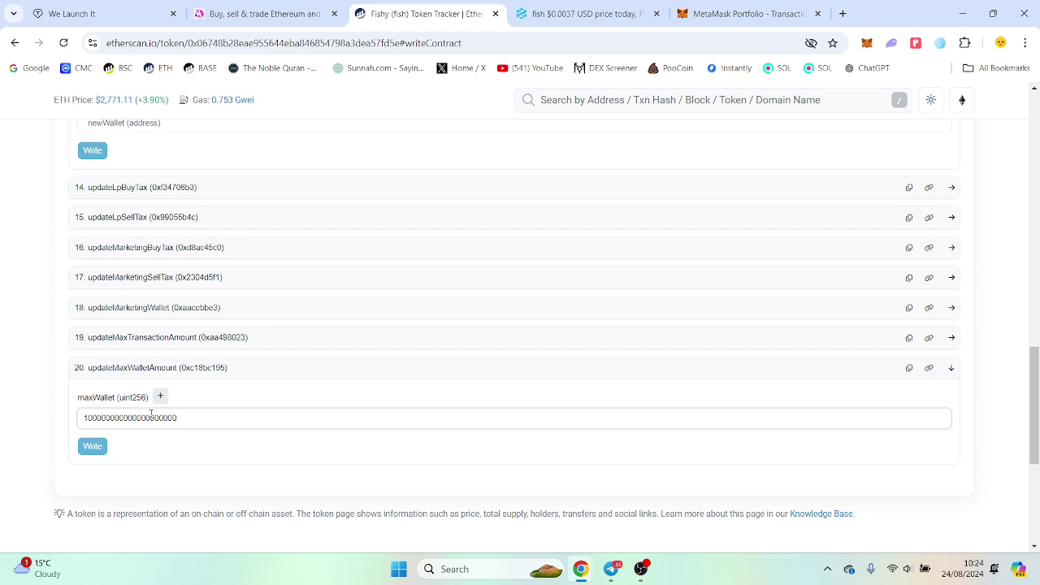
double_click(145, 416)
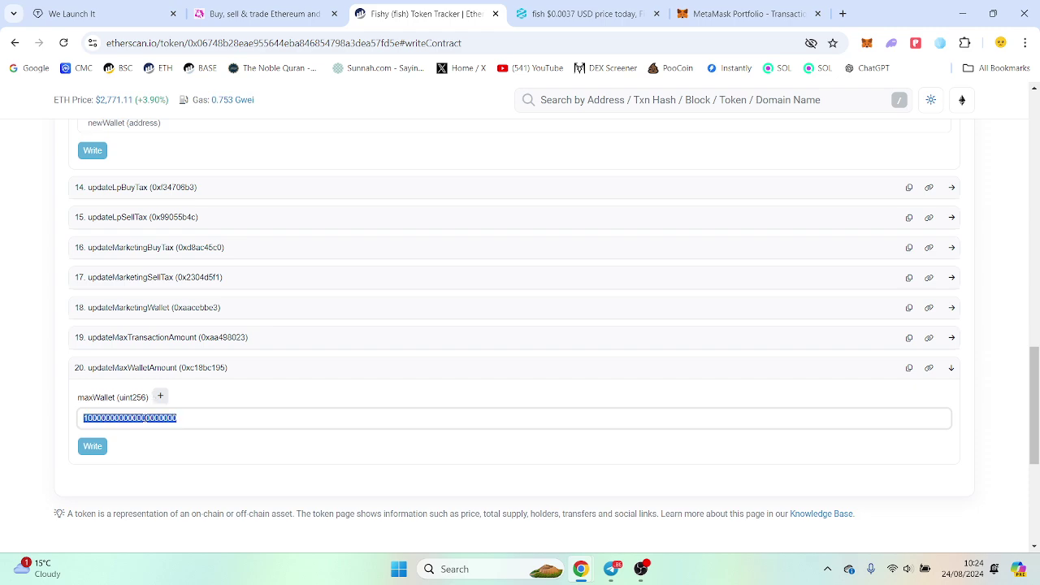
Collapse updateMaxWalletAmount and expand the maxTx, marketing wallet, marketing tax and LP tax functions
left_click(151, 369)
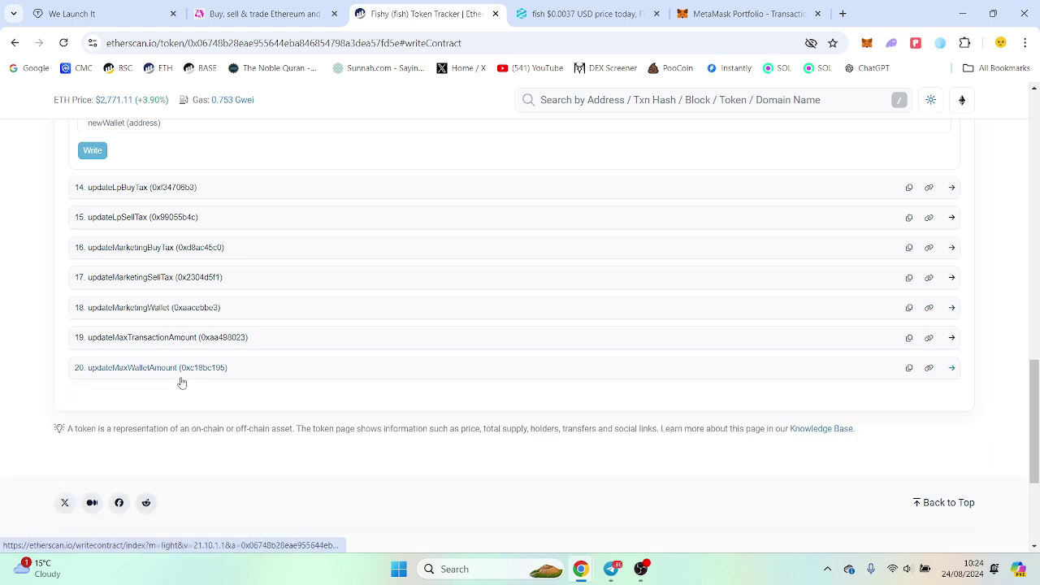
left_click(161, 339)
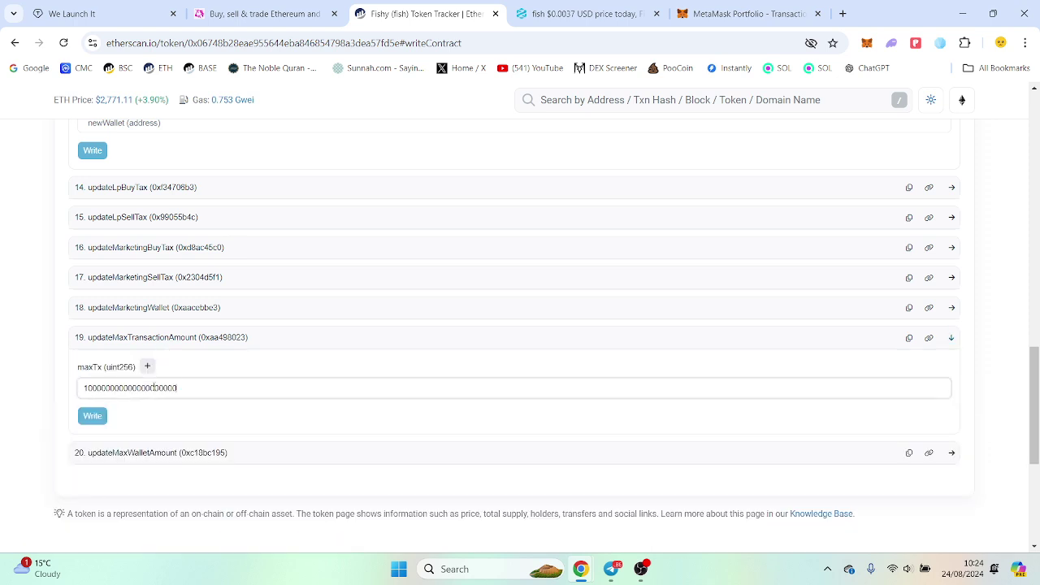
left_click(172, 307)
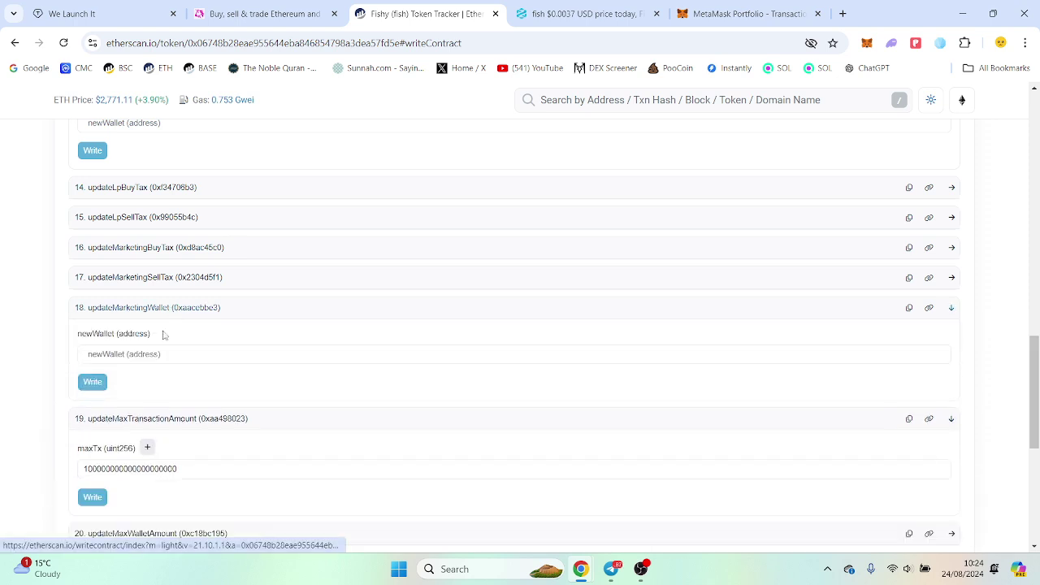
left_click(153, 358)
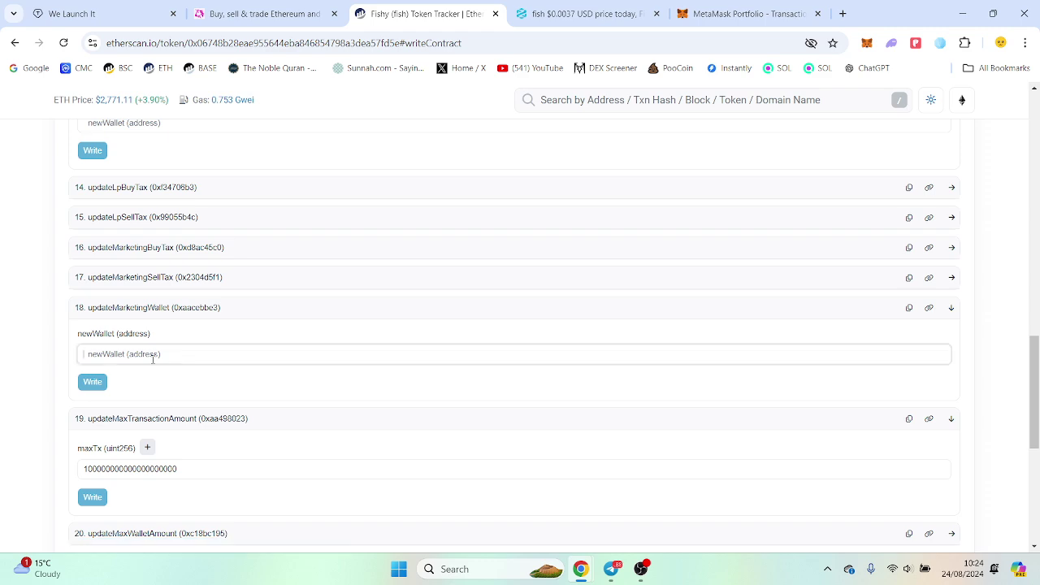
left_click(162, 277)
left_click(155, 247)
left_click(155, 217)
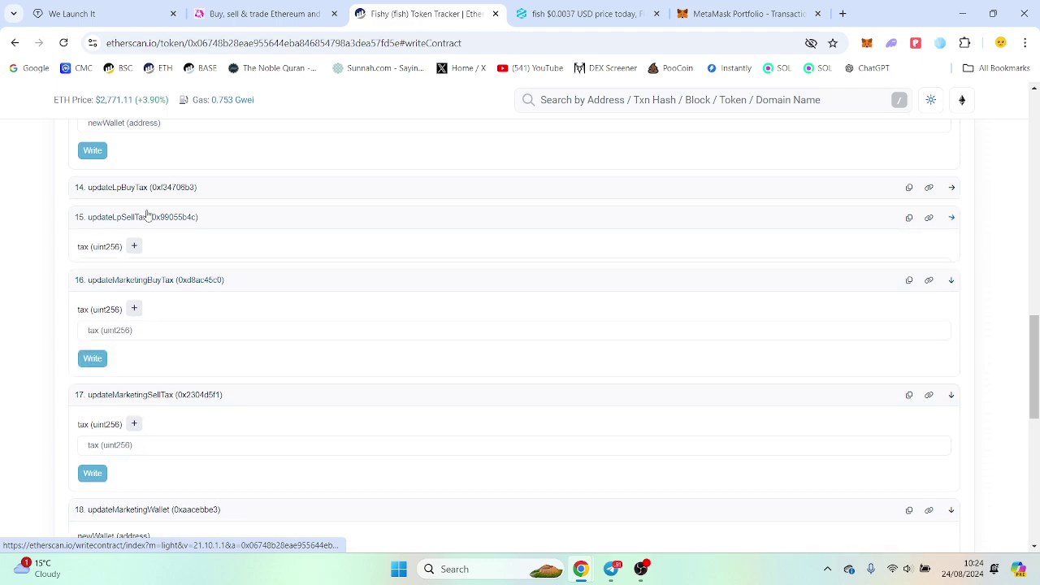
left_click(150, 188)
scroll(239, 306, "up", 6)
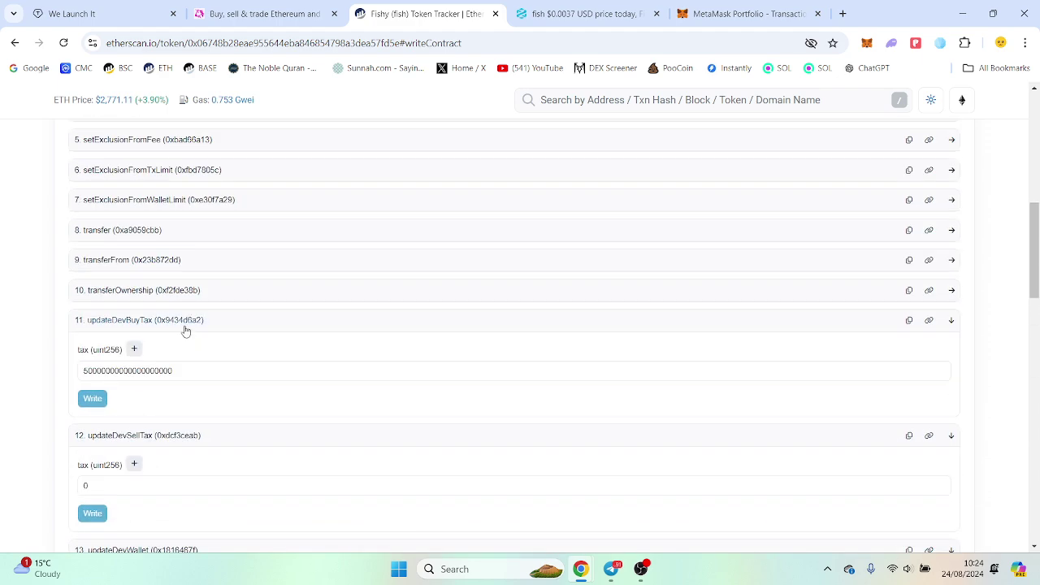
Expand transferOwnership, the wallet-limit, tx-limit and fee exclusion functions, and renounceOwnership
left_click(171, 292)
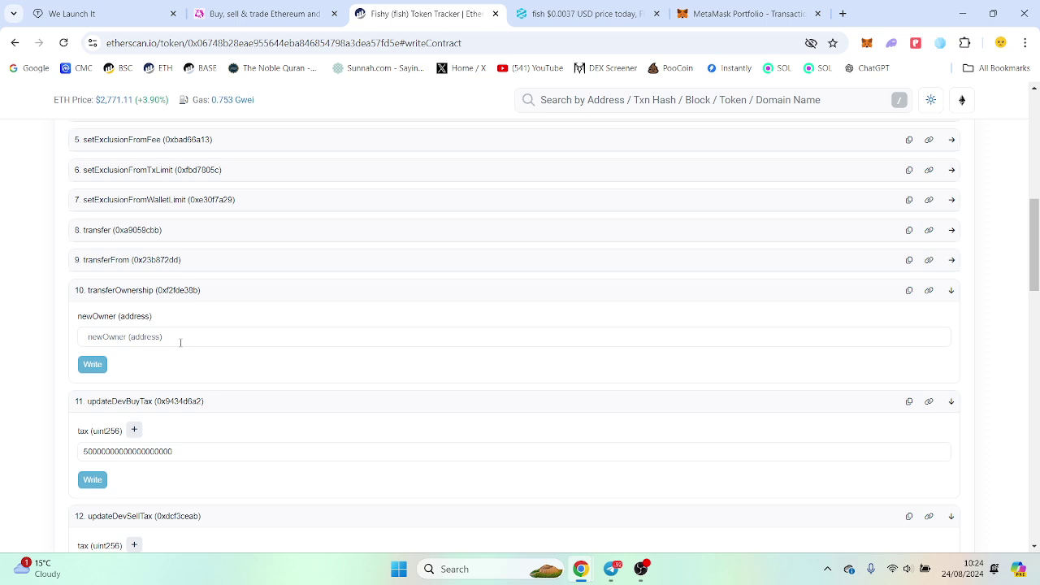
scroll(176, 272, "up", 1)
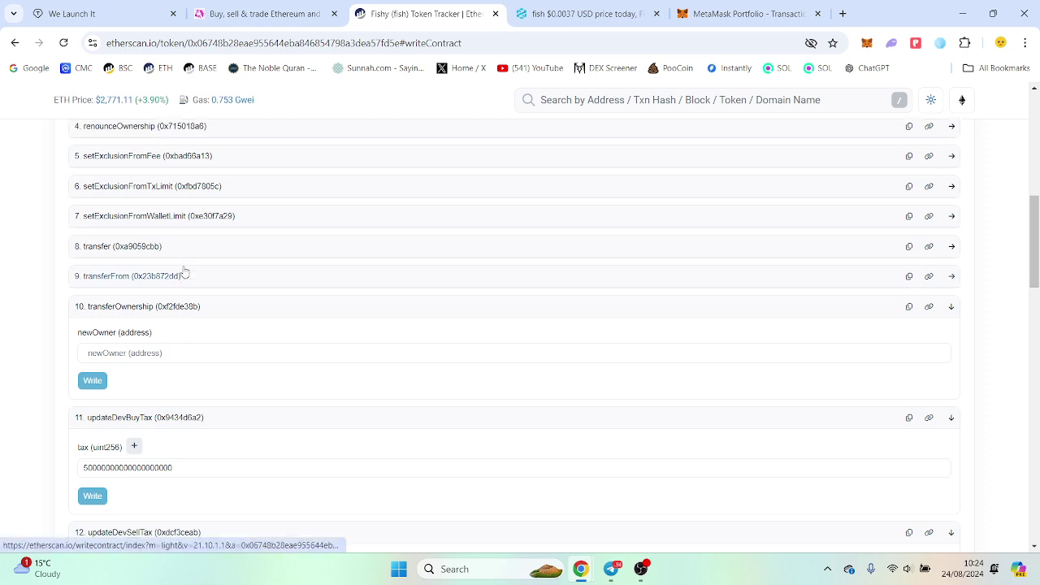
left_click(174, 268)
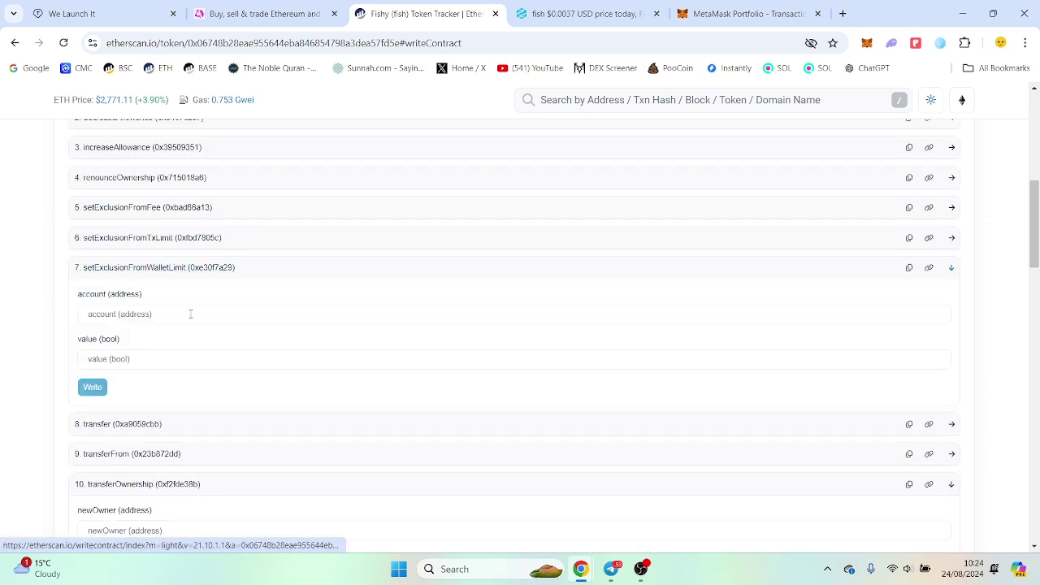
left_click(179, 237)
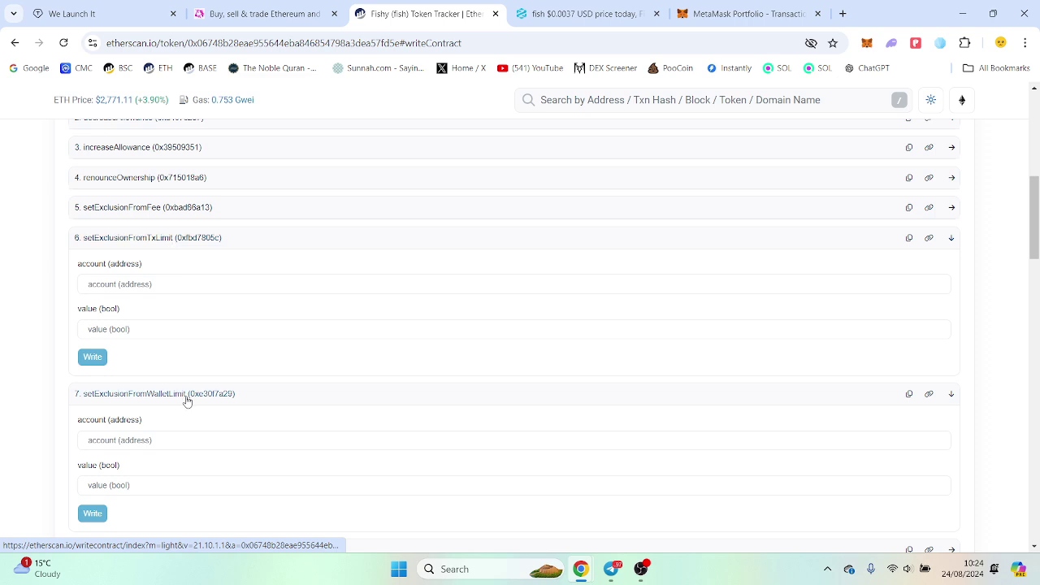
scroll(187, 400, "up", 2)
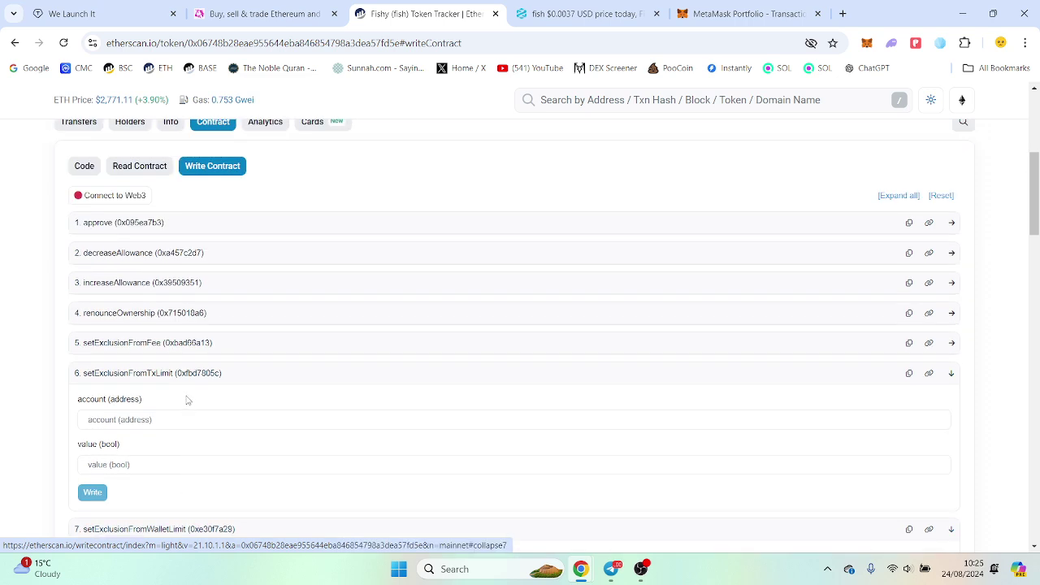
left_click(193, 352)
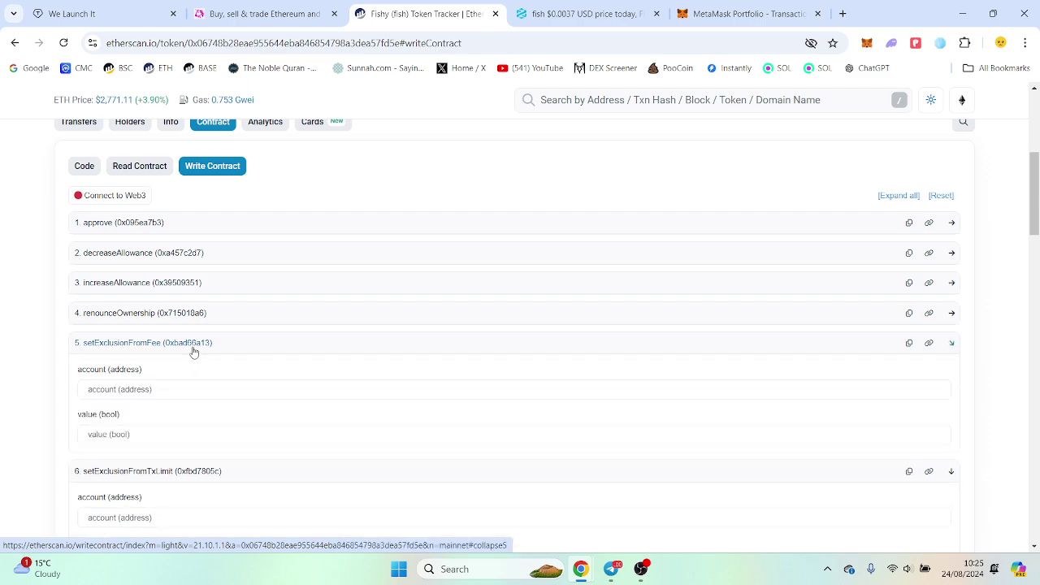
scroll(235, 389, "down", 1)
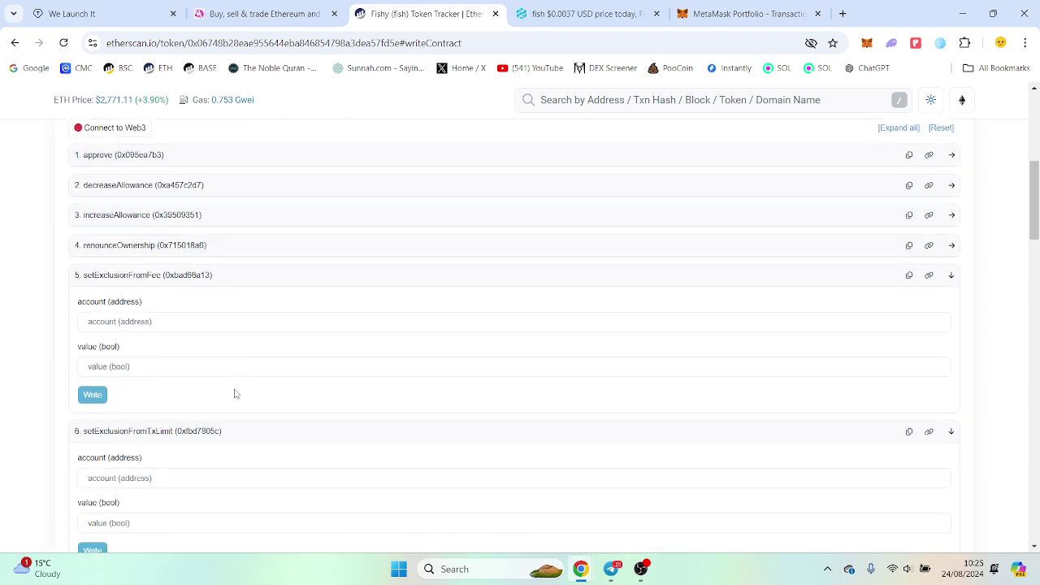
left_click(154, 246)
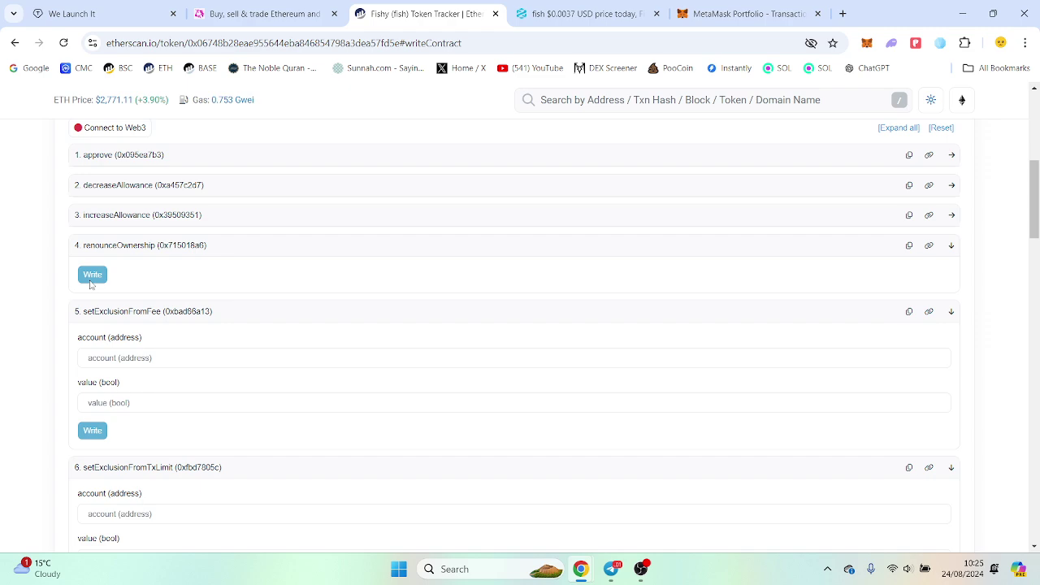
Dismiss Uniswap's swap success message and copy the Fishy contract address from Etherscan
left_click(276, 14)
left_click(634, 222)
left_click(585, 14)
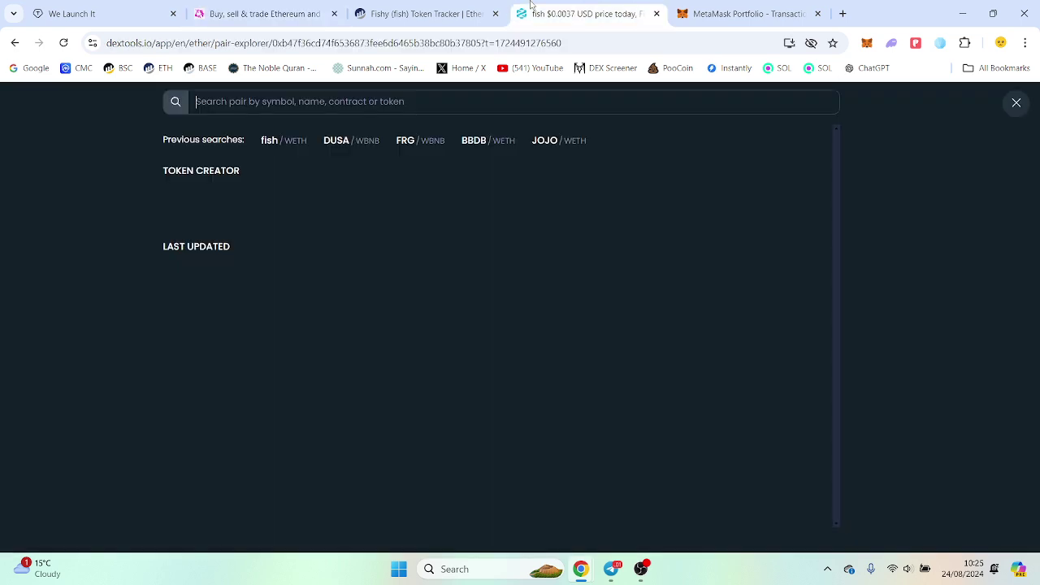
key("ctrl+shift+Tab")
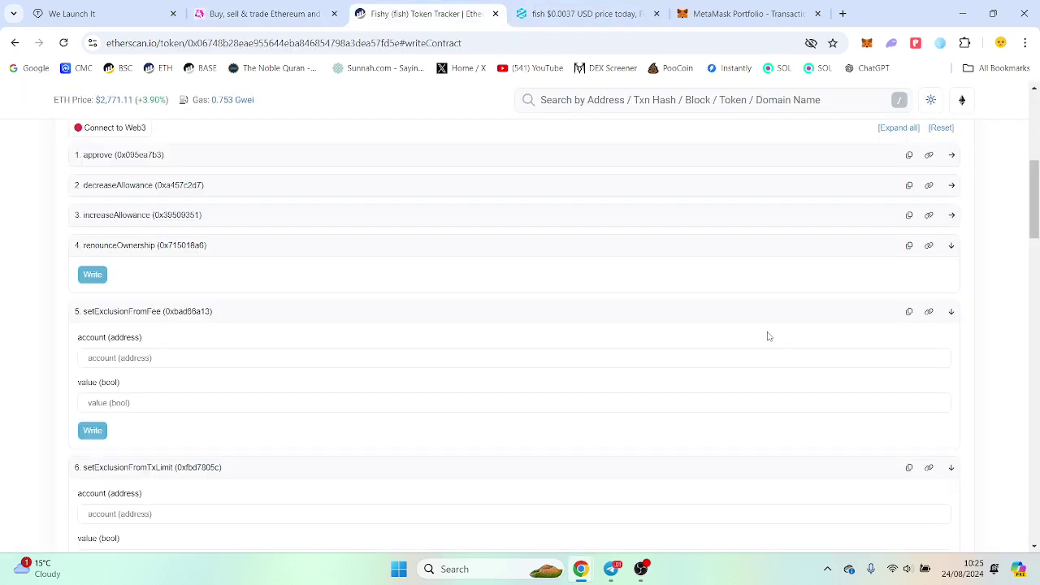
scroll(766, 334, "up", 5)
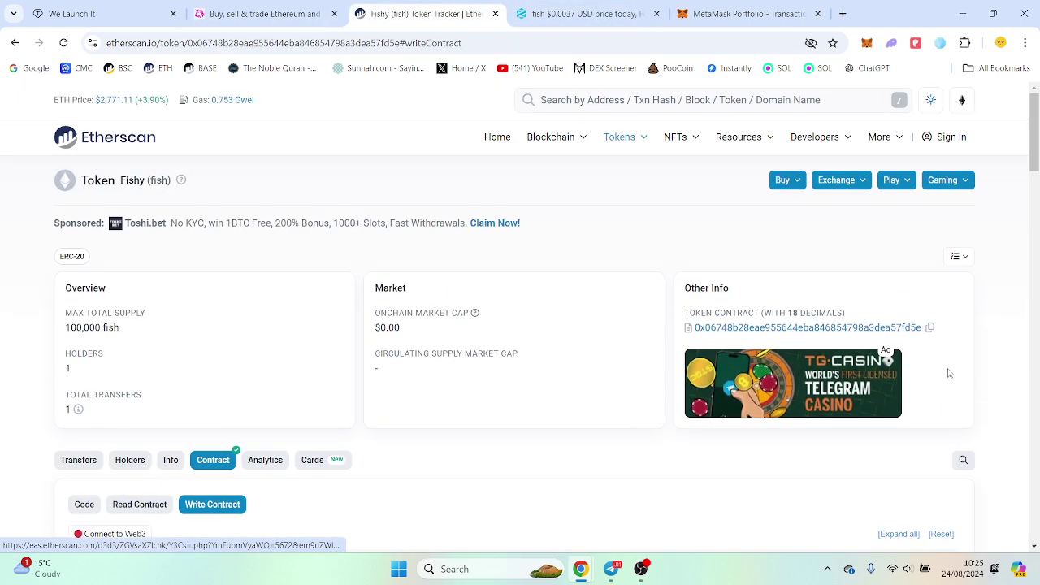
left_click(930, 327)
Search the address in DEXTools and open the fish/WETH pair at $0.003706 with $610.27 liquidity
left_click(585, 14)
left_click(337, 101)
key("ctrl+v")
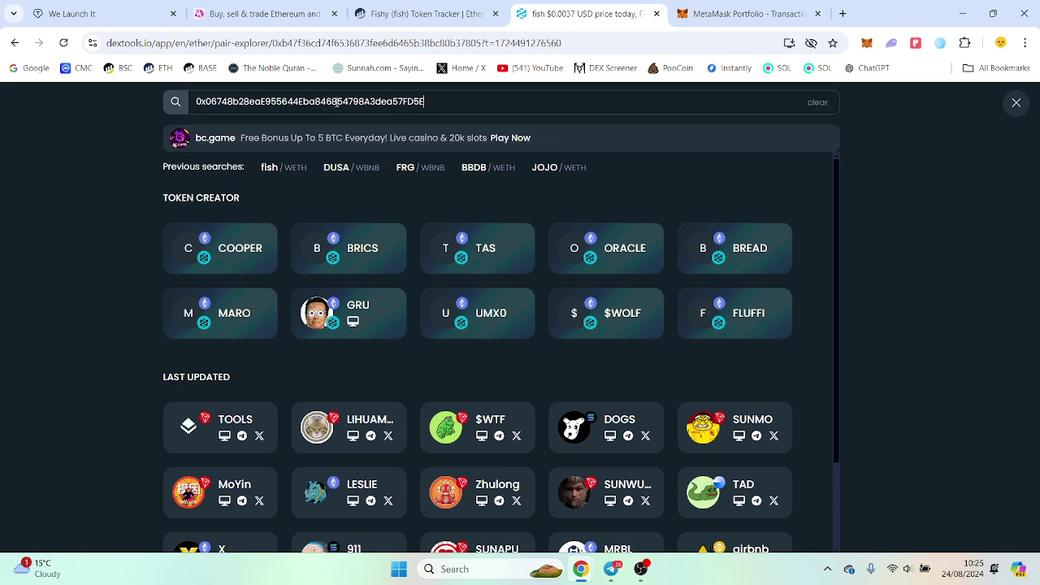
left_click(333, 229)
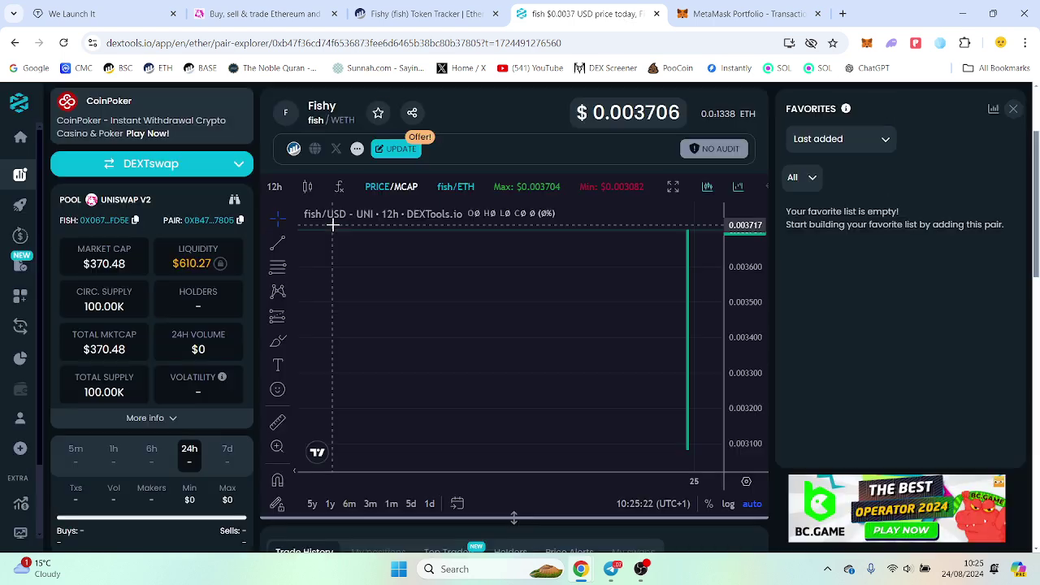
scroll(210, 376, "down", 5)
scroll(372, 450, "up", 1)
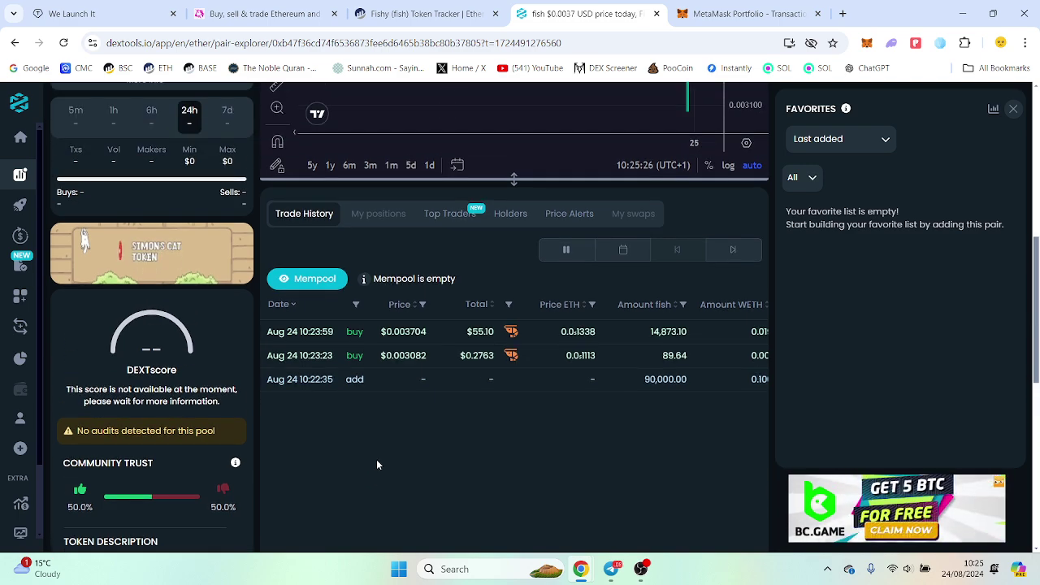
scroll(376, 459, "up", 5)
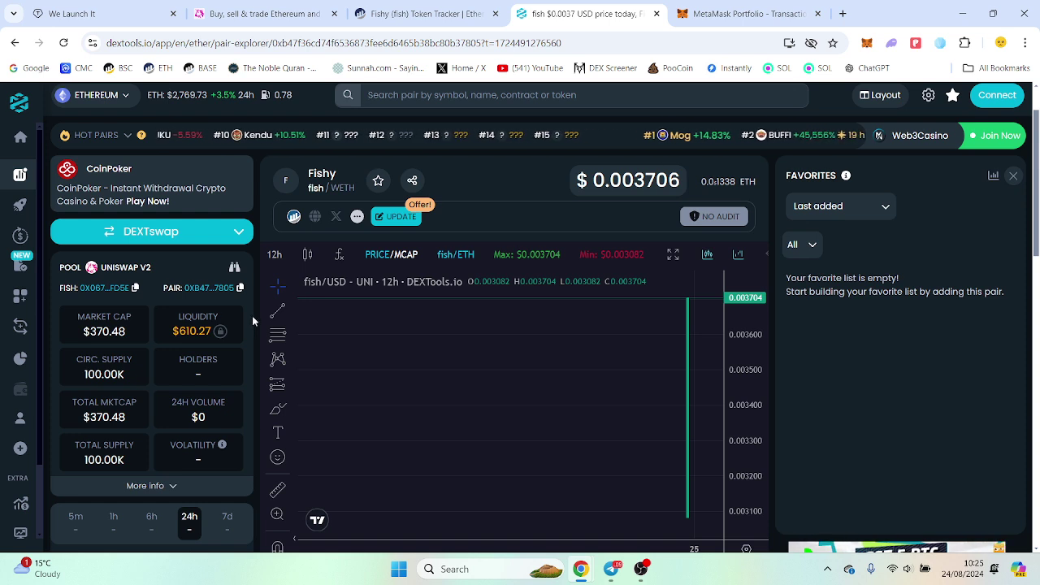